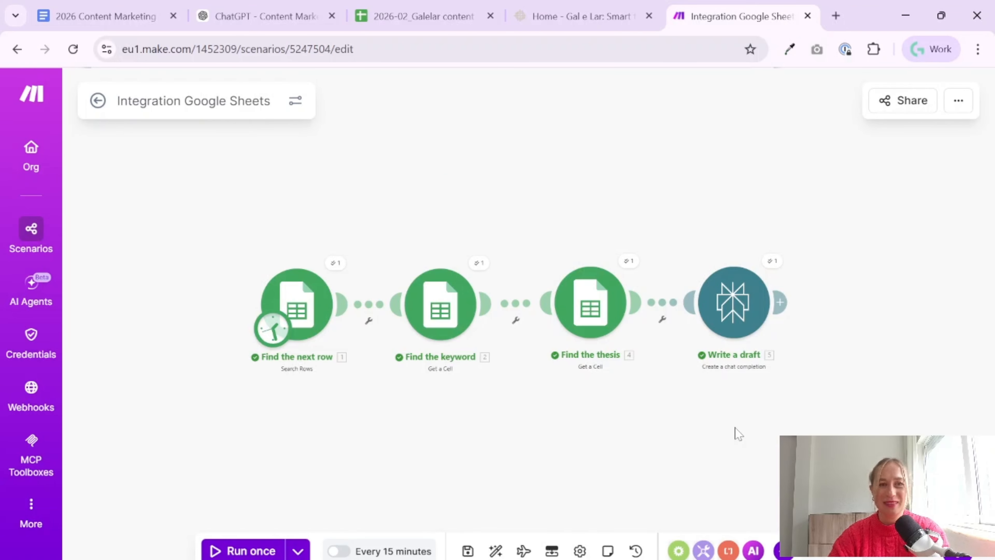
Examine the Links and Banners module that follows Write Draft in the reference scenario "Galelar SEO articles from from GSheets Keywords"
scroll(729, 434, down, 1)
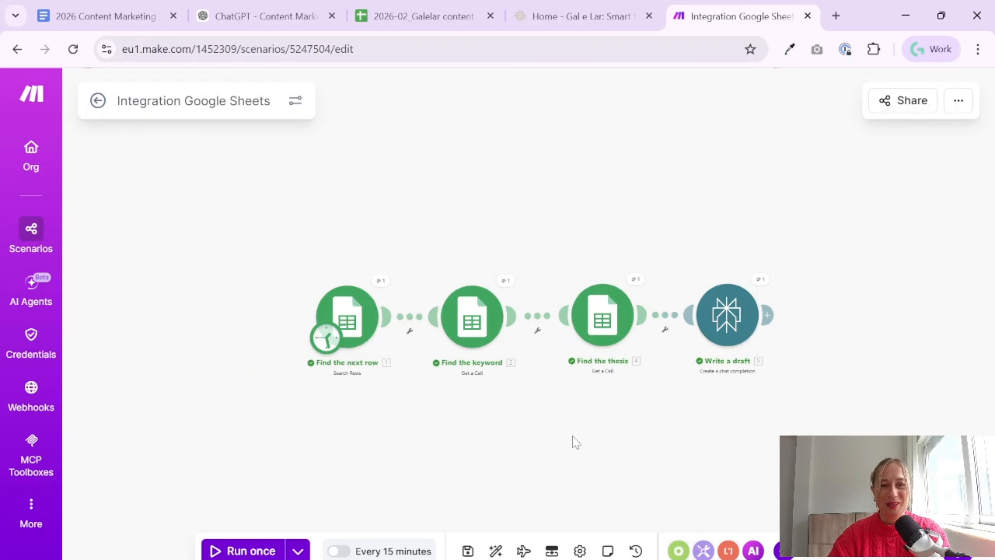
drag(541, 428, 411, 378)
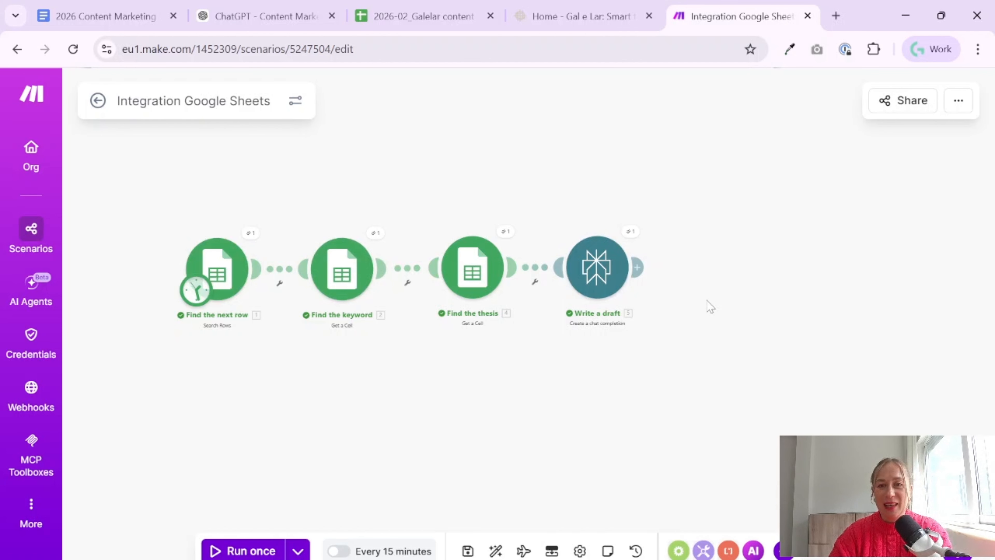
click(634, 545)
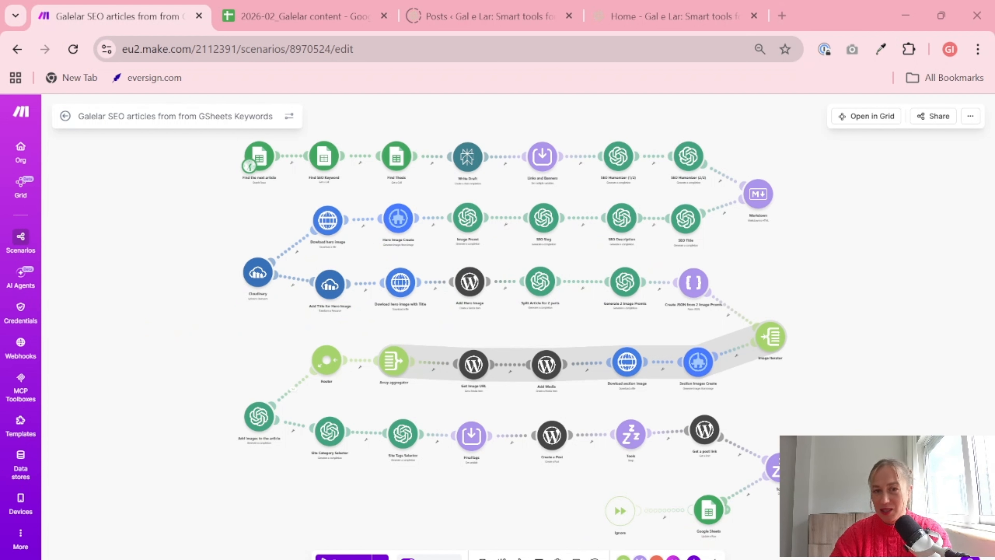
scroll(525, 185, up, 5)
scroll(662, 194, down, 4)
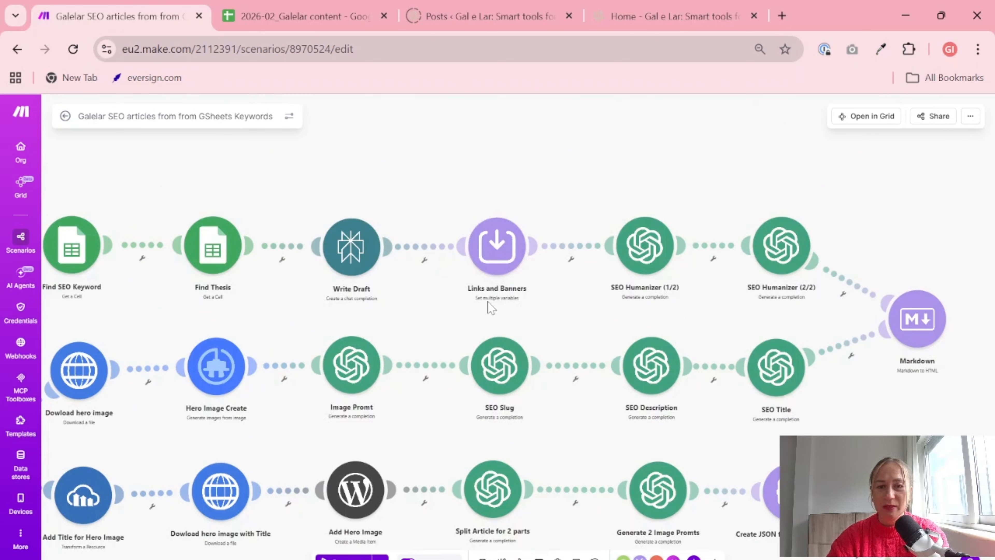
click(642, 521)
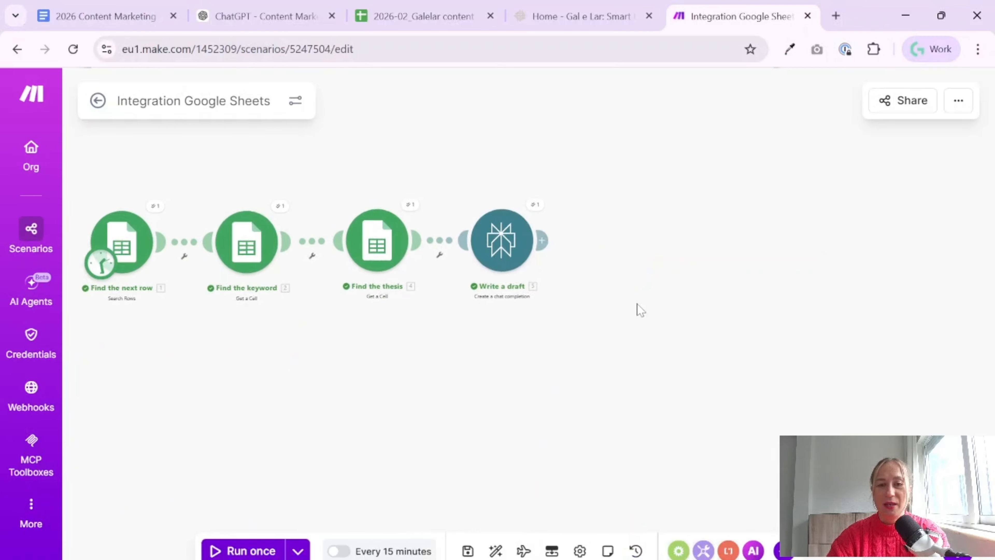
Add a Tools "Set multiple variables" module after the Write a draft module in the Integration Google Sheets scenario
click(544, 241)
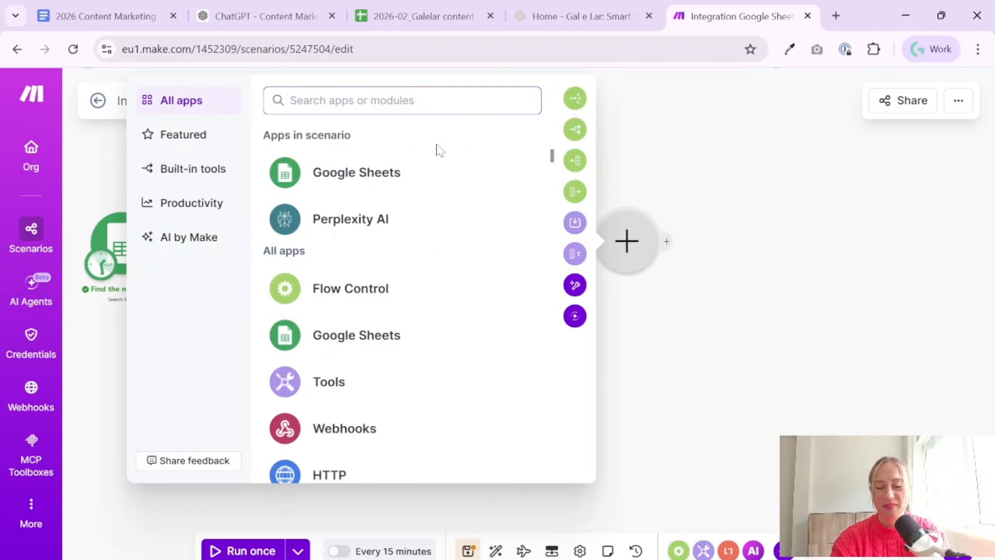
text(varia)
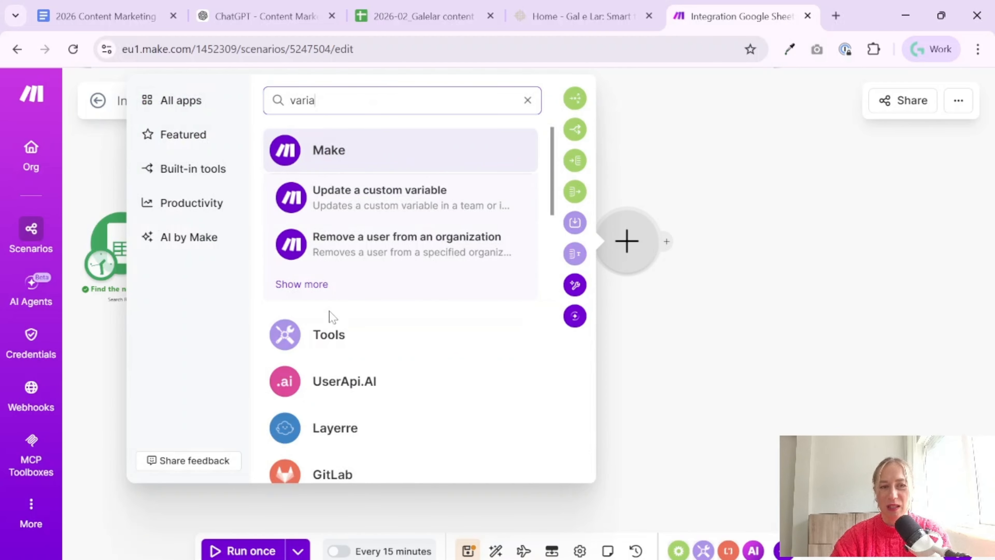
click(332, 335)
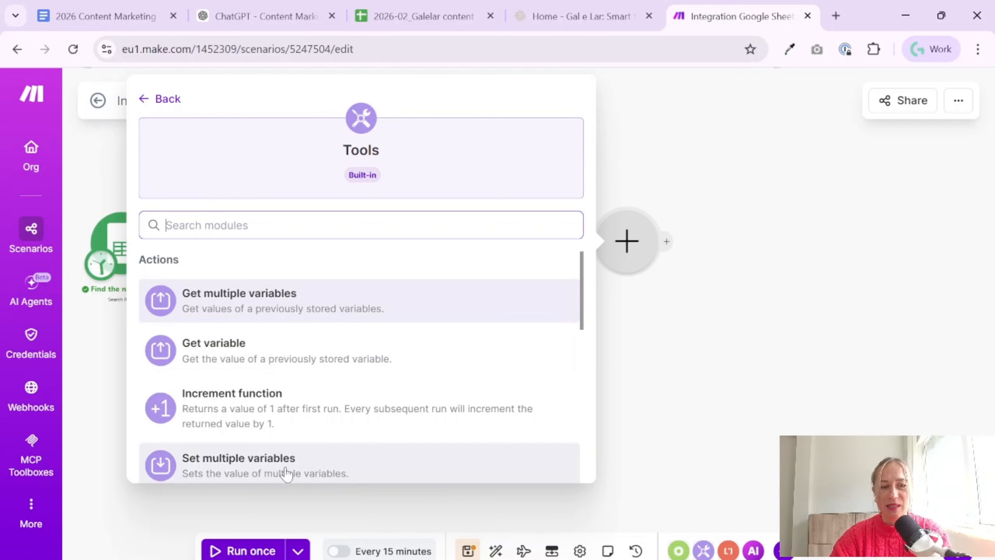
scroll(288, 451, down, 3)
click(261, 357)
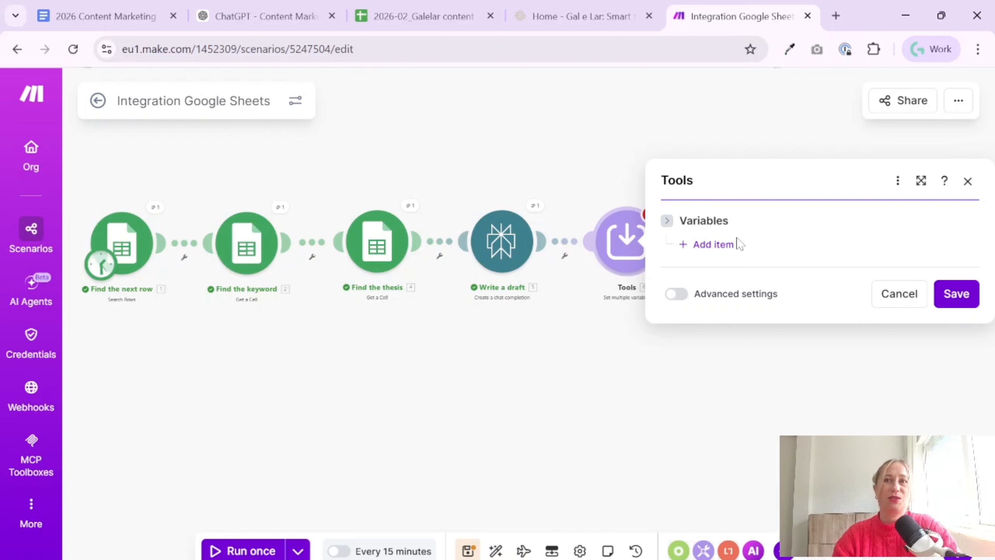
Add a variable named "Social Media Links" with the Telegram, Instagram, YouTube and TikTok HTML links copied from the reference scenario
click(712, 244)
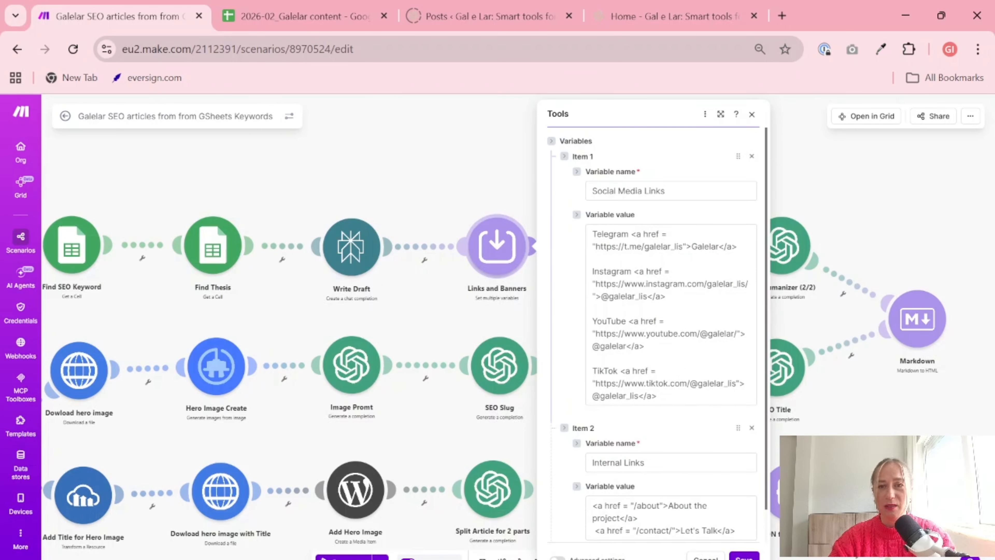
click(671, 190)
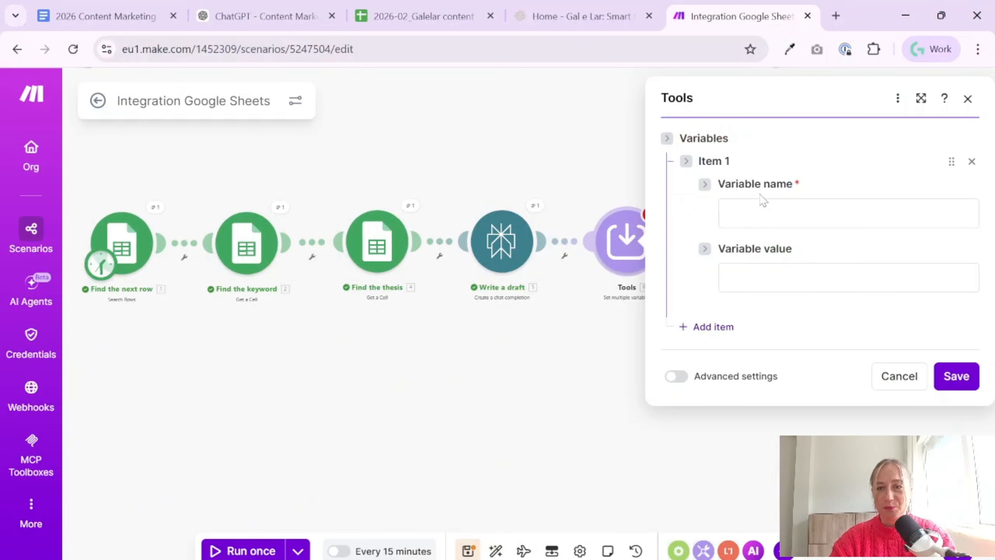
click(764, 210)
text(Social Media Links)
click(854, 266)
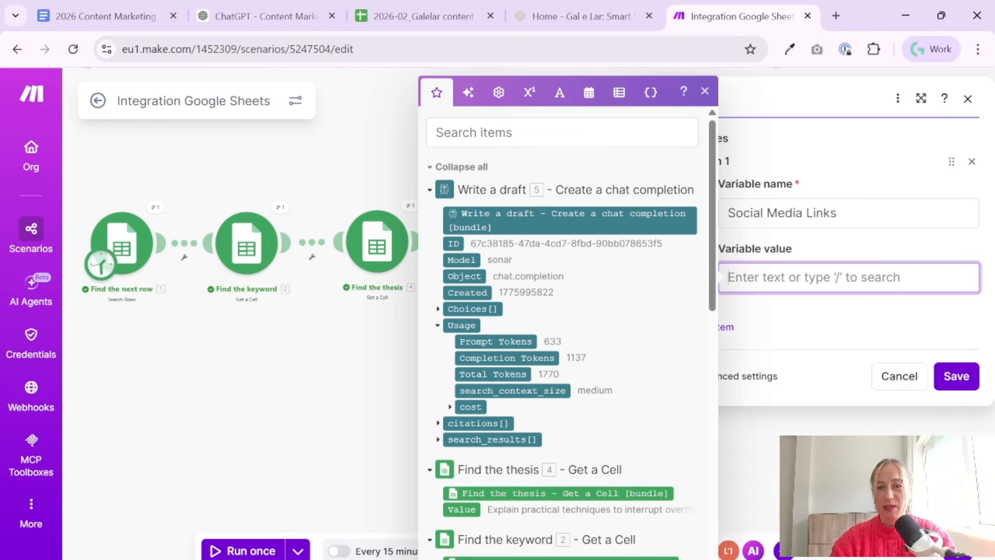
key(ctrl+v)
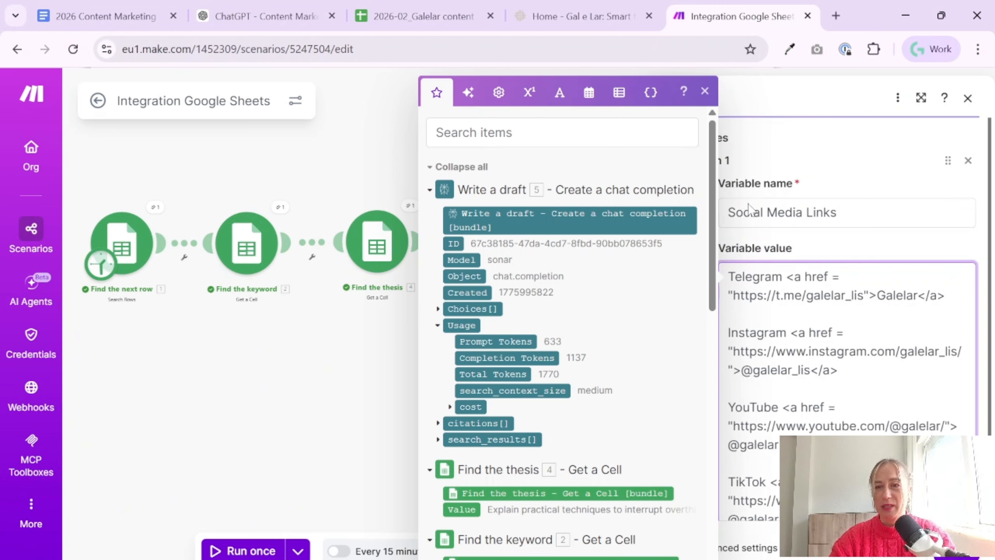
click(705, 91)
scroll(822, 353, down, 3)
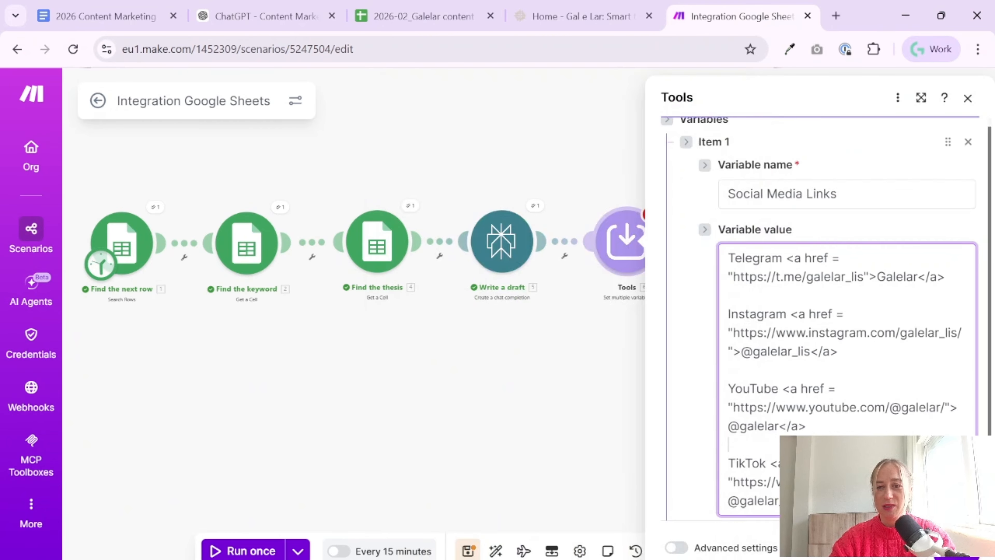
Check the Gal e Lar website's home page, and save the Tools module with its social media variable
click(580, 15)
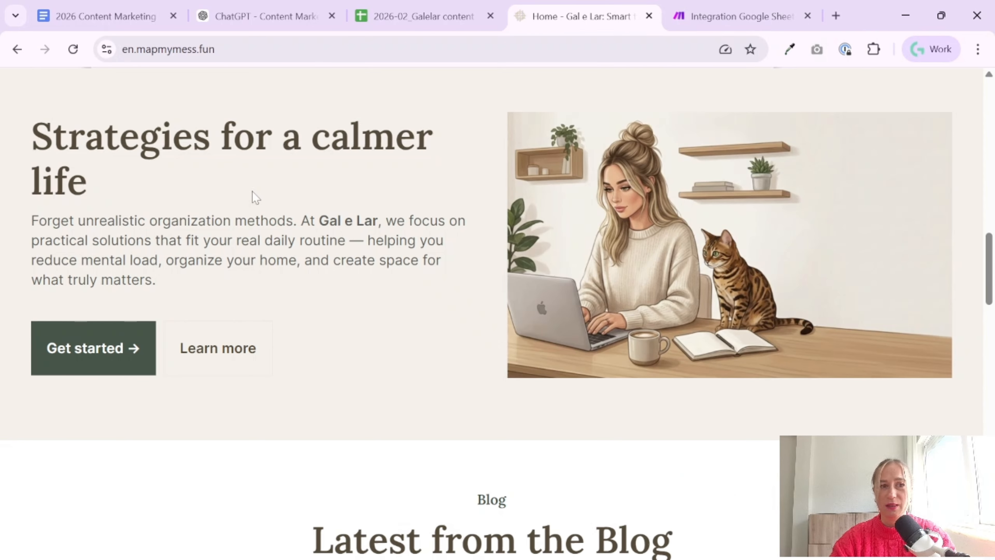
scroll(476, 270, down, 5)
scroll(475, 271, up, 5)
click(741, 16)
click(946, 547)
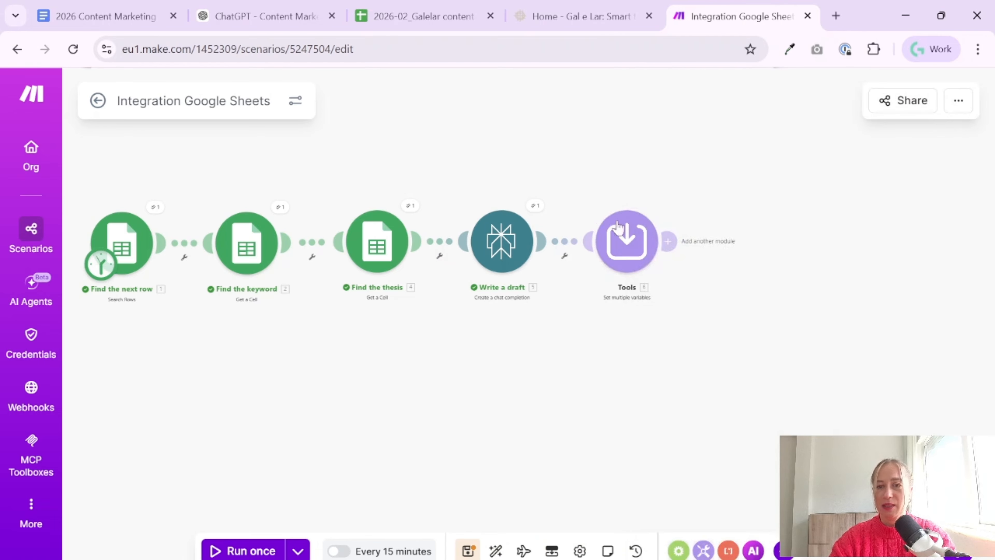
Rename the new Tools module as "Links and Banners"
right_click(625, 238)
click(714, 308)
text(Links)
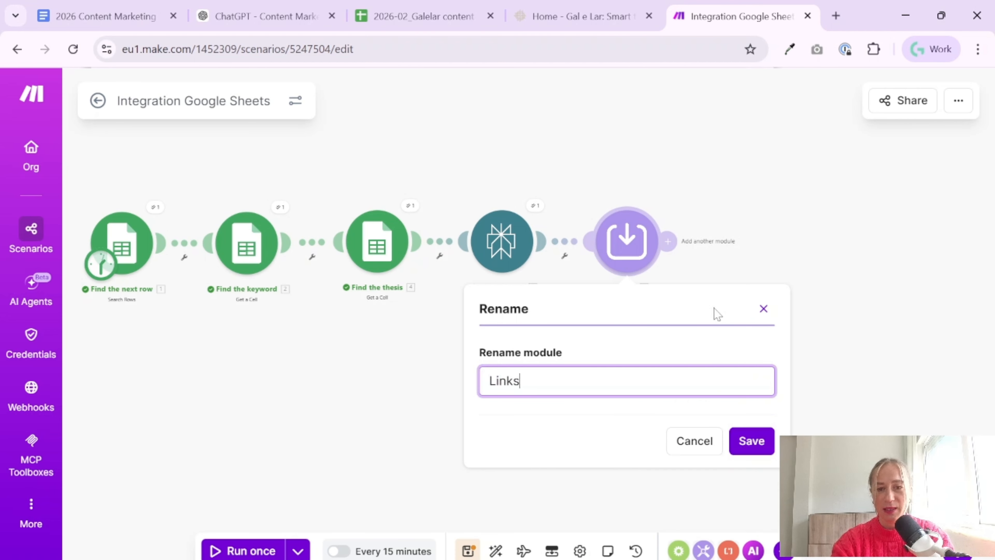
text( and Banners)
key(Return)
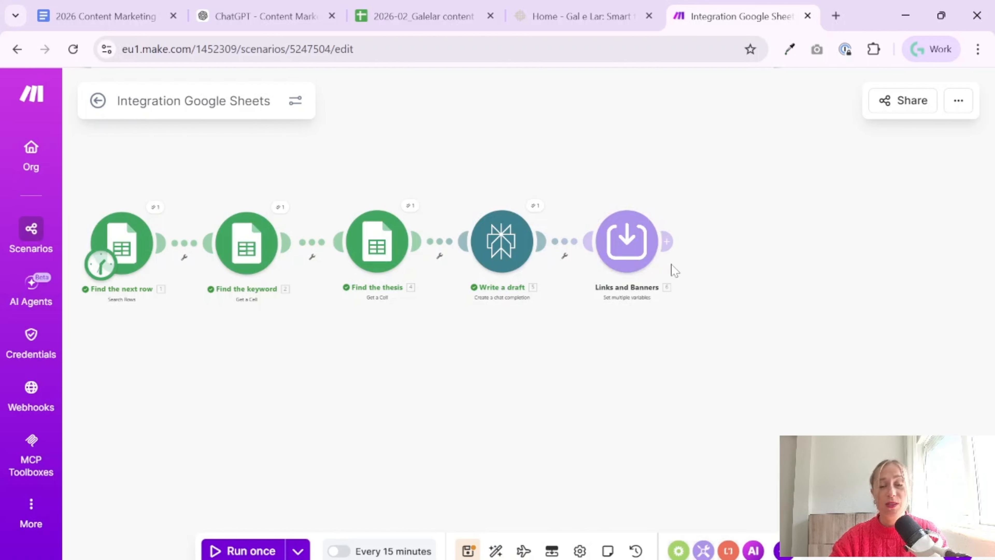
Review the Social Media Links variable in the Links and Banners module
click(626, 241)
scroll(822, 314, down, 2)
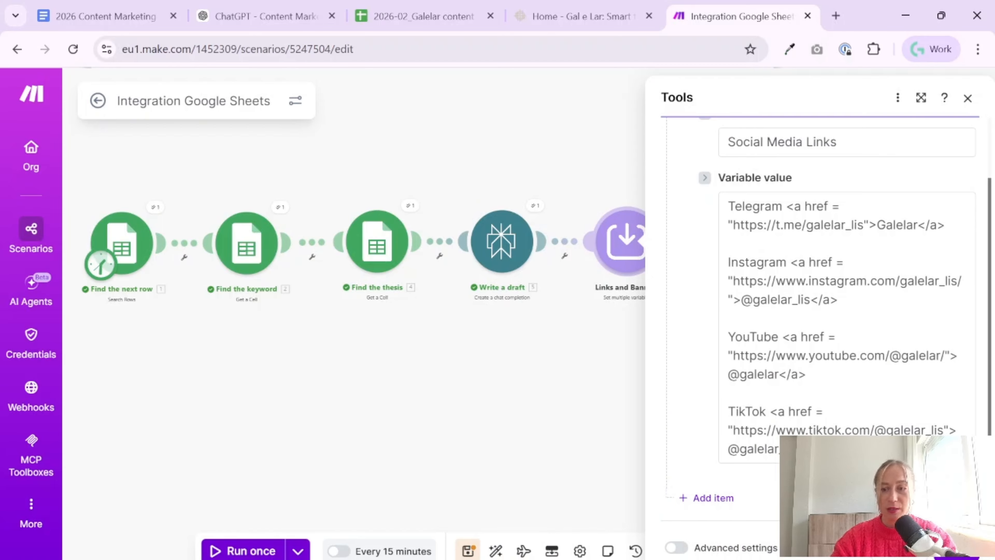
click(956, 558)
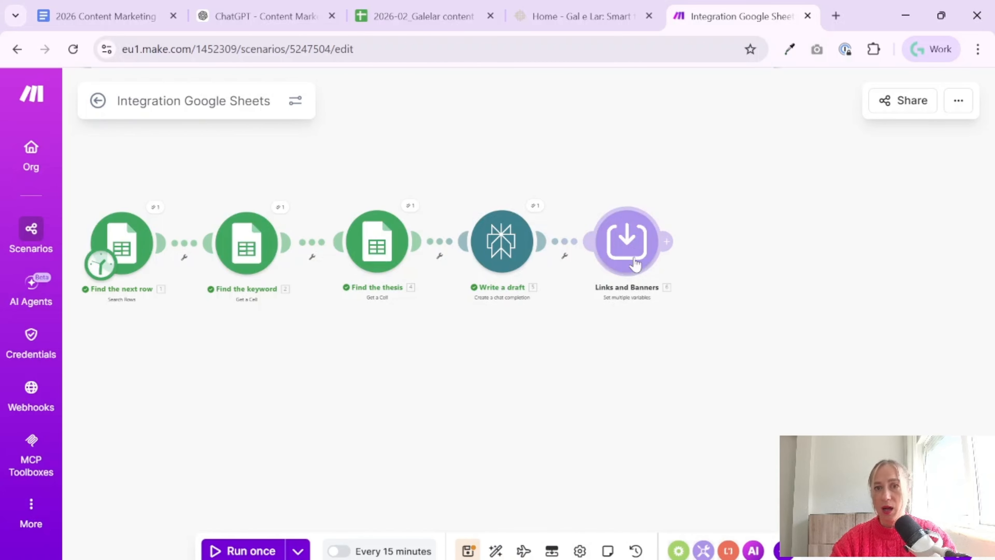
Add a second variable named "Internal Links" to the Links and Banners module
click(646, 237)
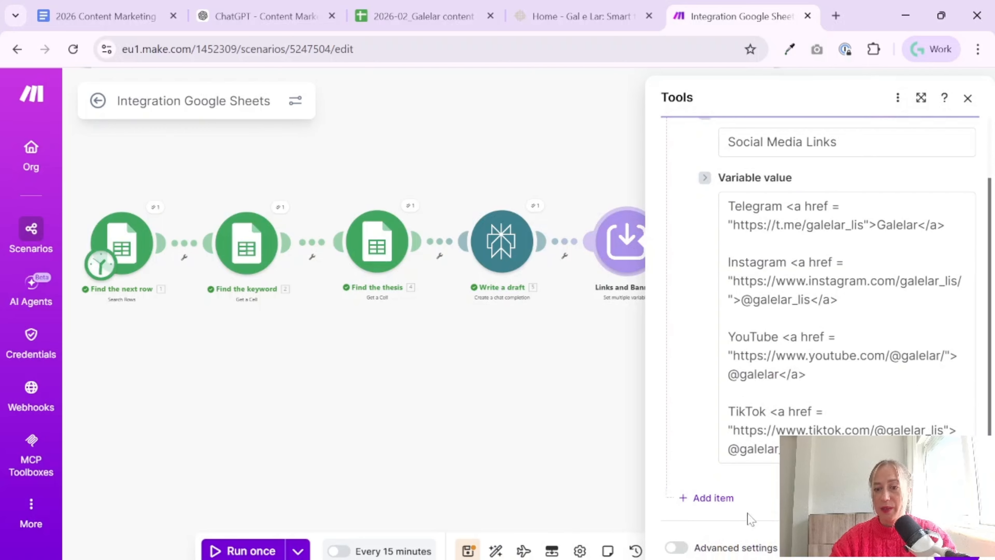
click(740, 503)
click(729, 383)
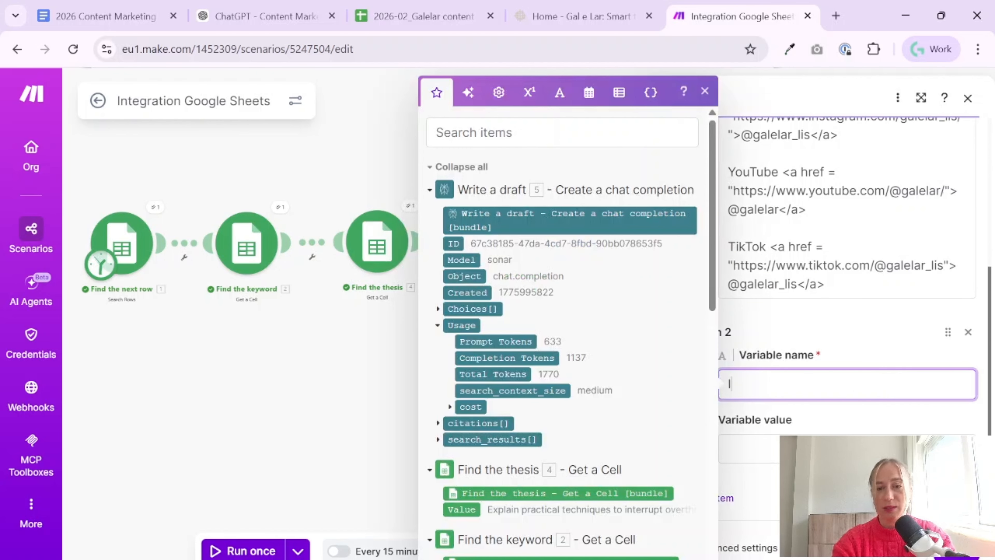
text(Internal Links)
In ChatGPT's Content Marketing project, begin a prompt: "I want to create internal links for articles on my website for the make scenario."
key(ctrl+2)
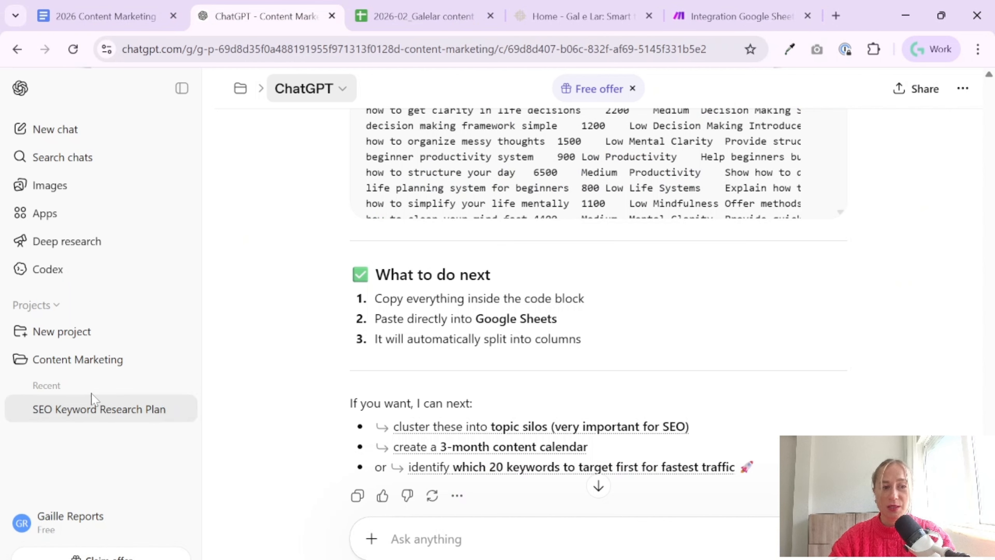
click(62, 363)
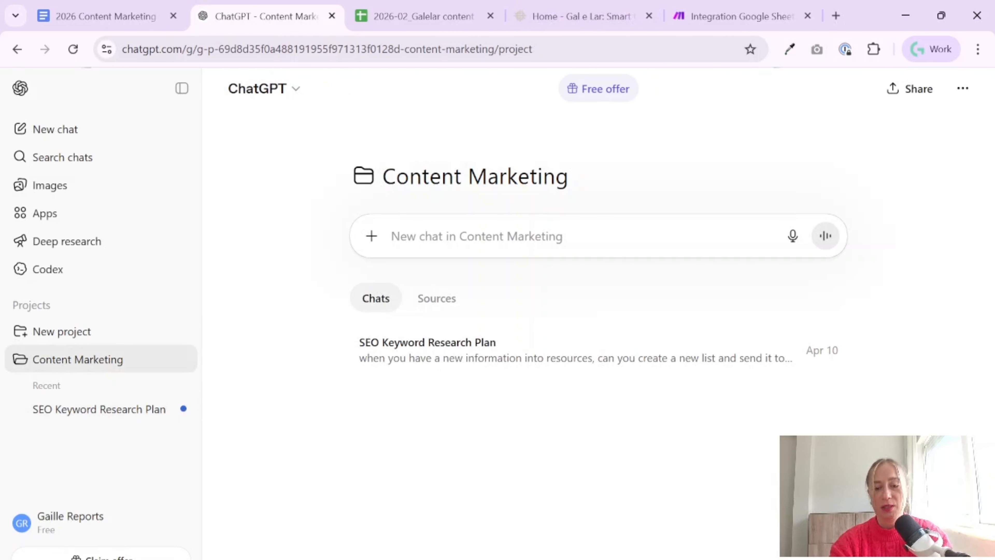
text(I wa)
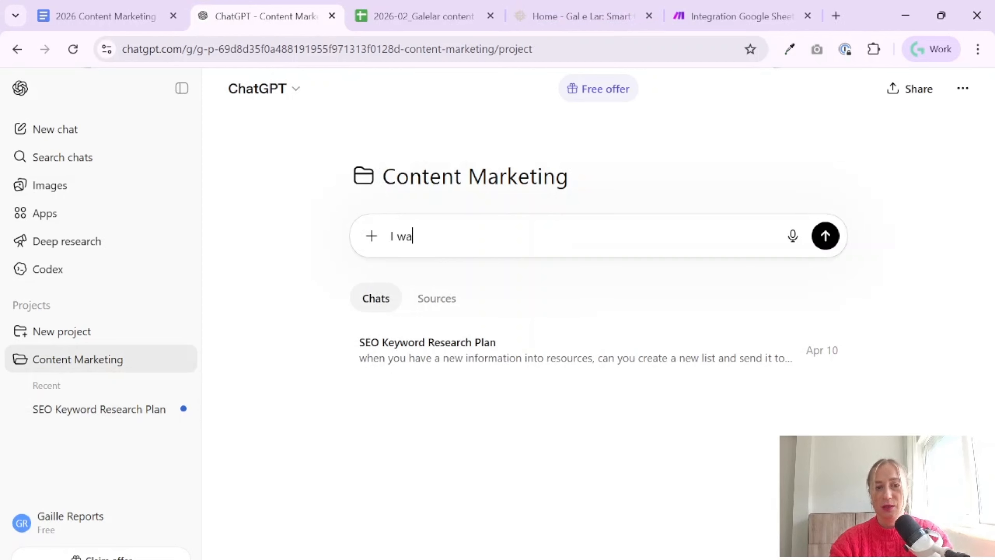
text(nt to created )
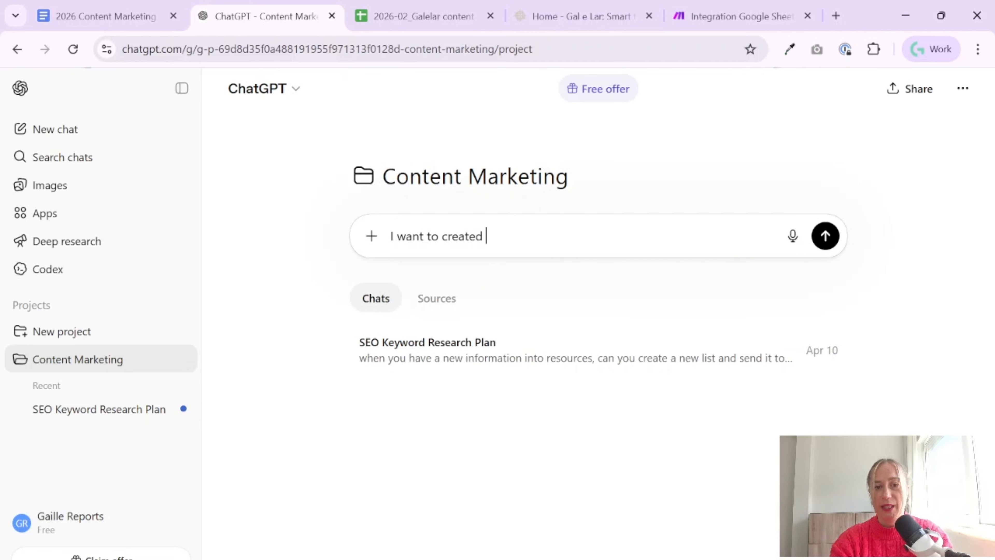
text(internal links article)
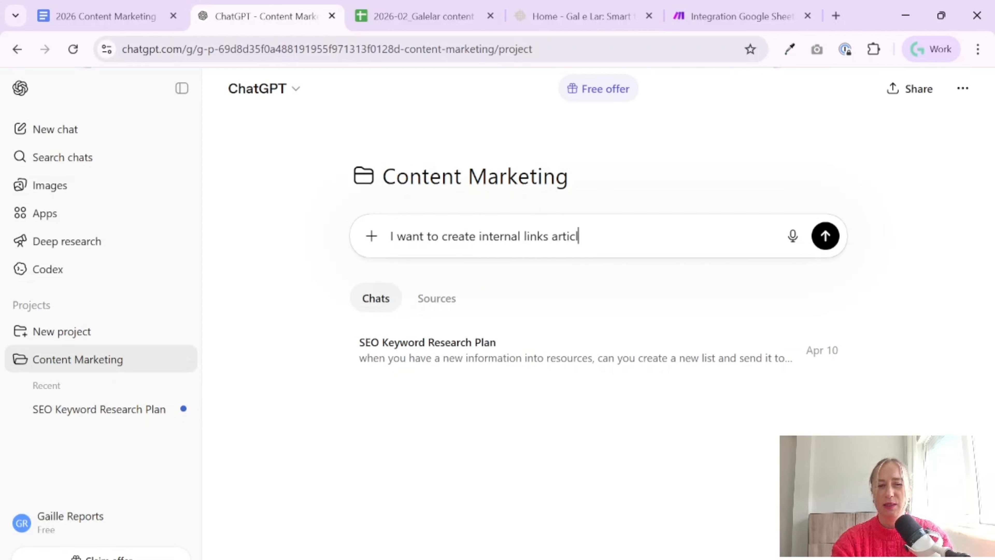
key(BackSpace)
key(BackSpace)
key(BackSpace)
text(ticles on my website)
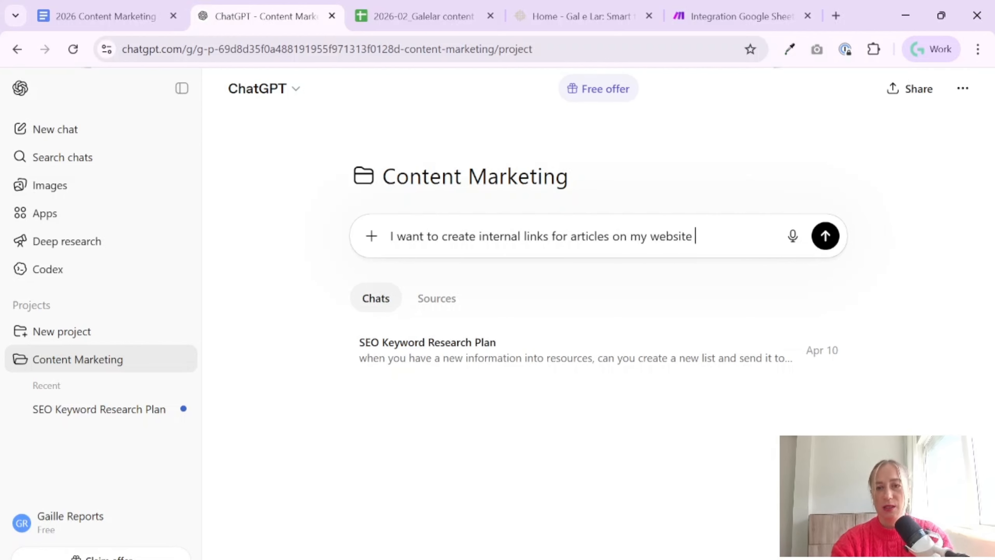
text( for the make scenario.)
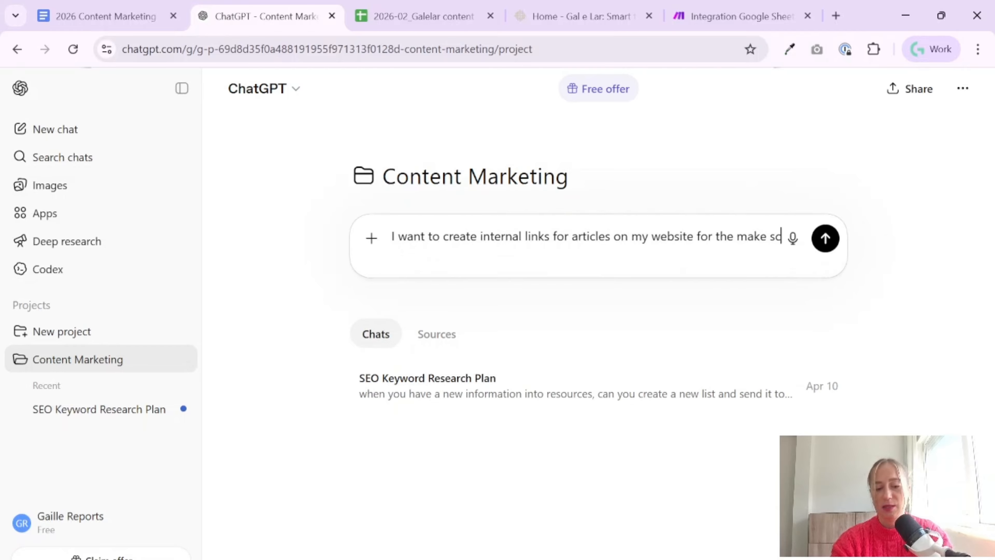
Extend the prompt with the line "Format that I need:" followed by the copied "About the project" and "Let's Talk" HTML links
key(shift+Return)
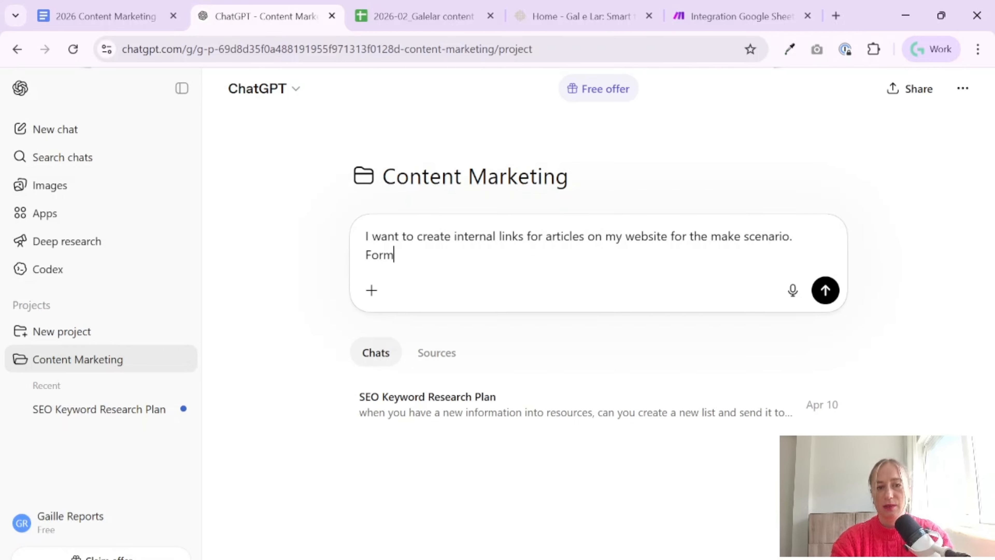
text(Format that I need)
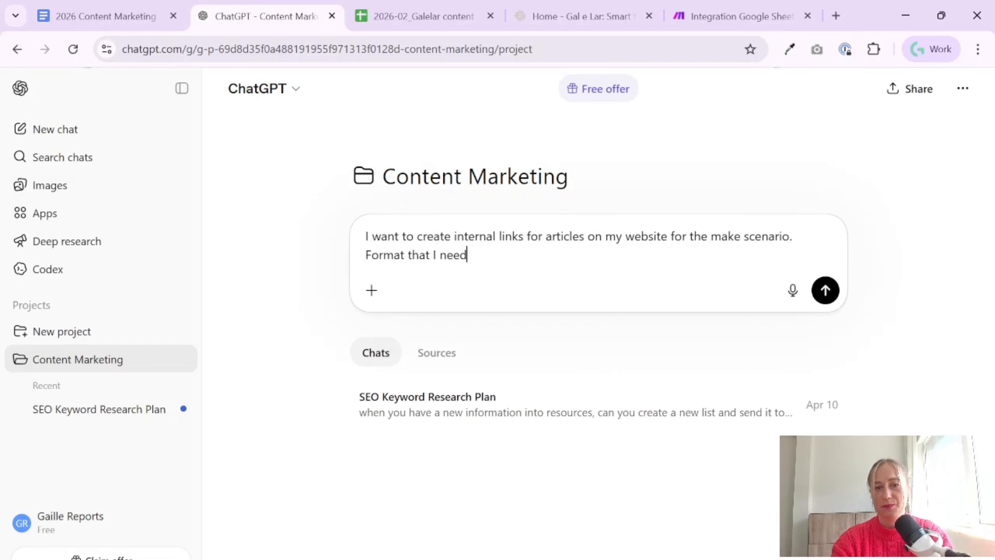
text(:)
key(shift+Return)
text(<a href = "/about">About the project</a>  <a href = "/contact/">Let's Talk</a>)
Prefix the "About the project" link with "category -" and the "Let's Talk" link with "category", and add blank lines below them
text(cateo)
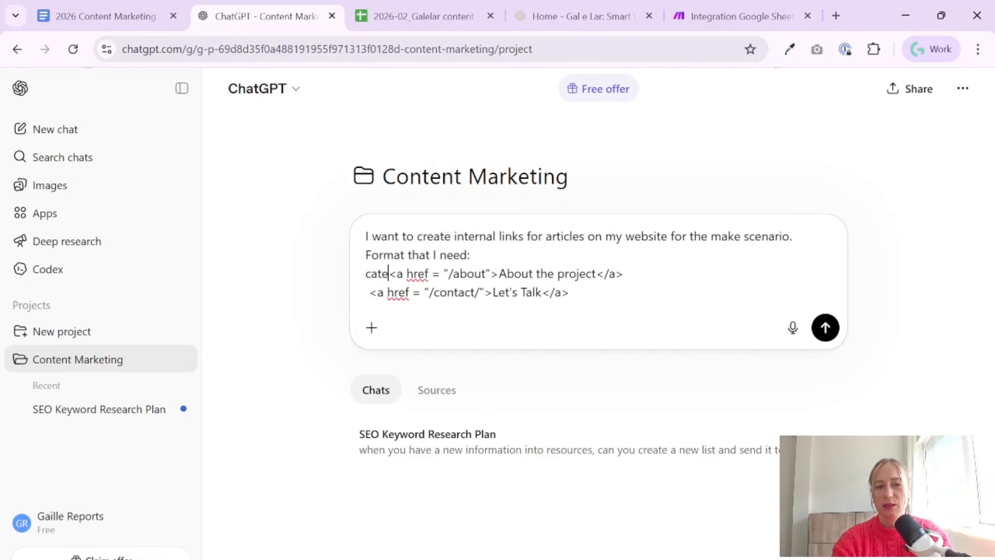
key(BackSpace)
text(gotu)
key(BackSpace)
key(BackSpace)
key(BackSpace)
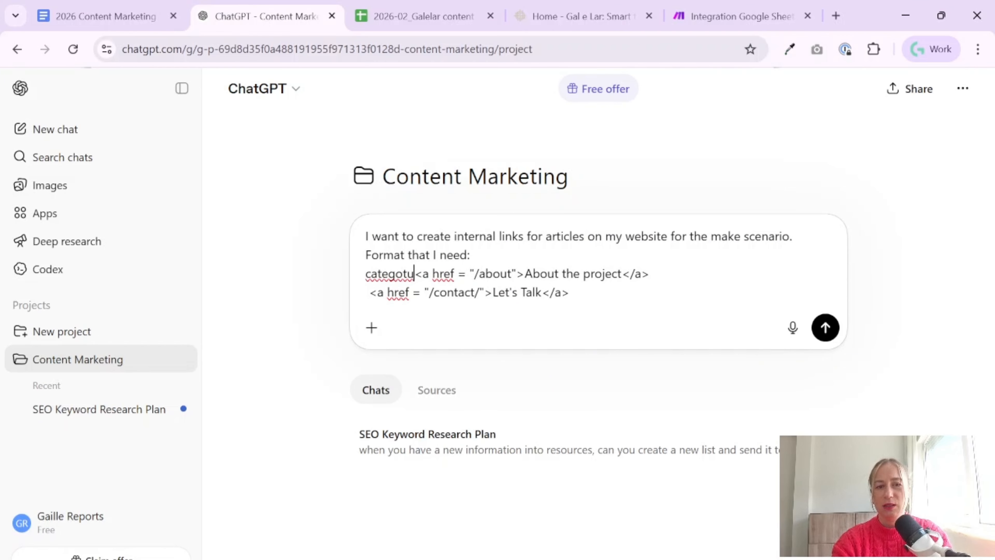
text(ry -)
click(366, 292)
text(categroy)
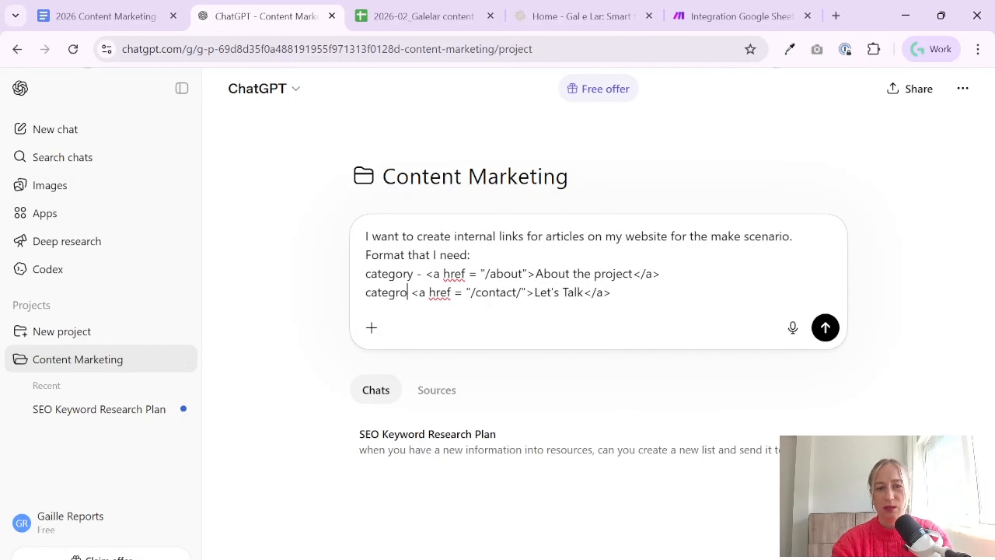
key(BackSpace)
key(BackSpace)
key(BackSpace)
text(ory)
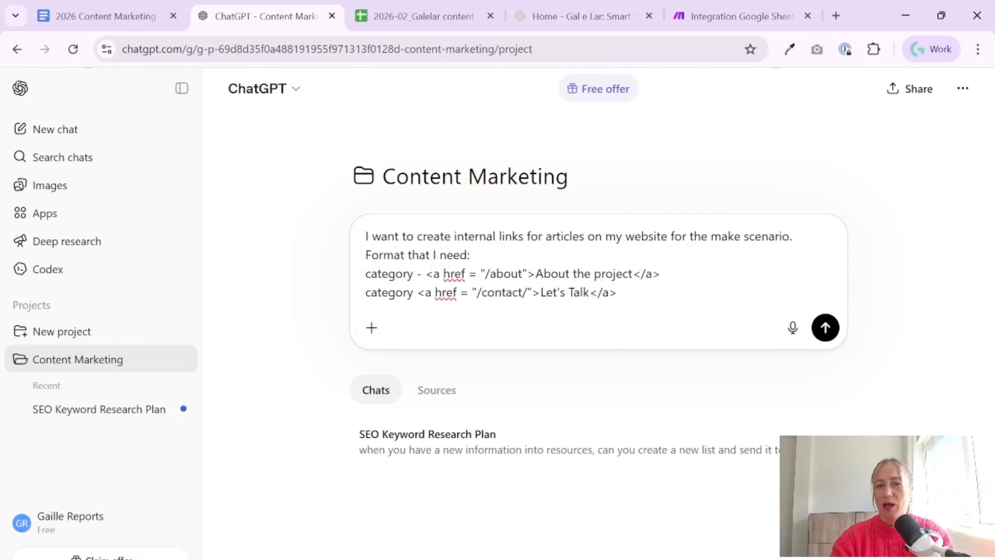
key(shift+Return)
key(shift+Return)
key(shift+Return)
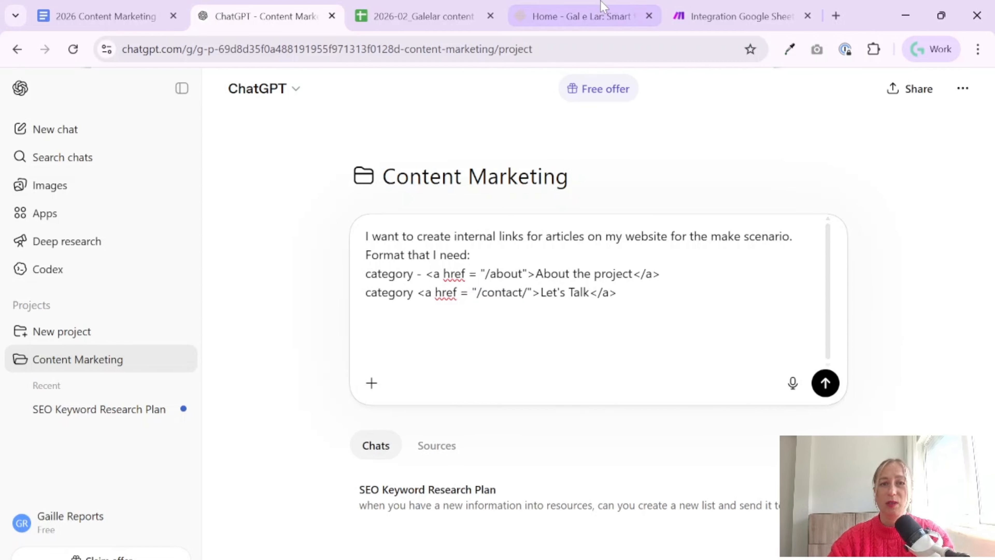
On the Gal e Lar website, open the "Explain mental load concept" article in a new tab and copy its URL
click(597, 16)
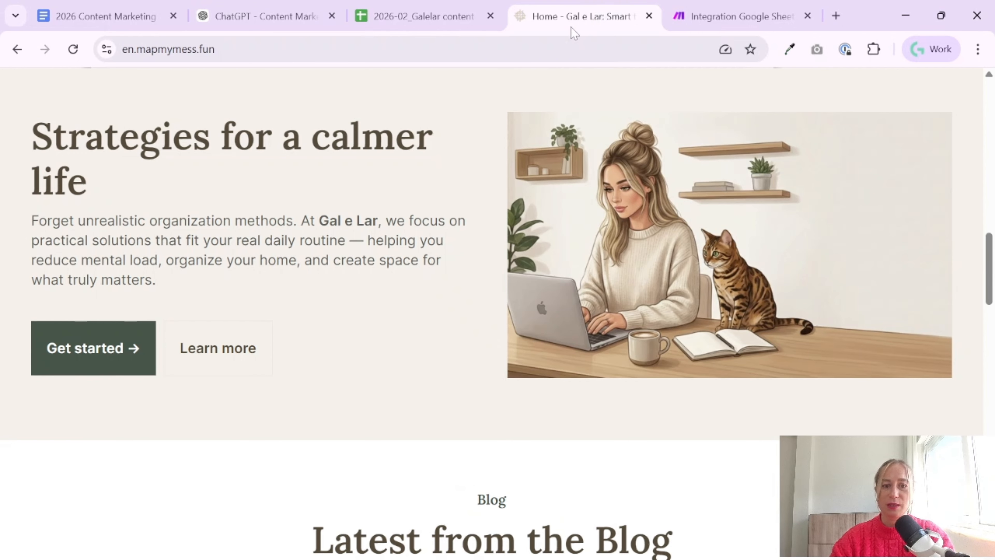
scroll(497, 357, down, 5)
right_click(505, 400)
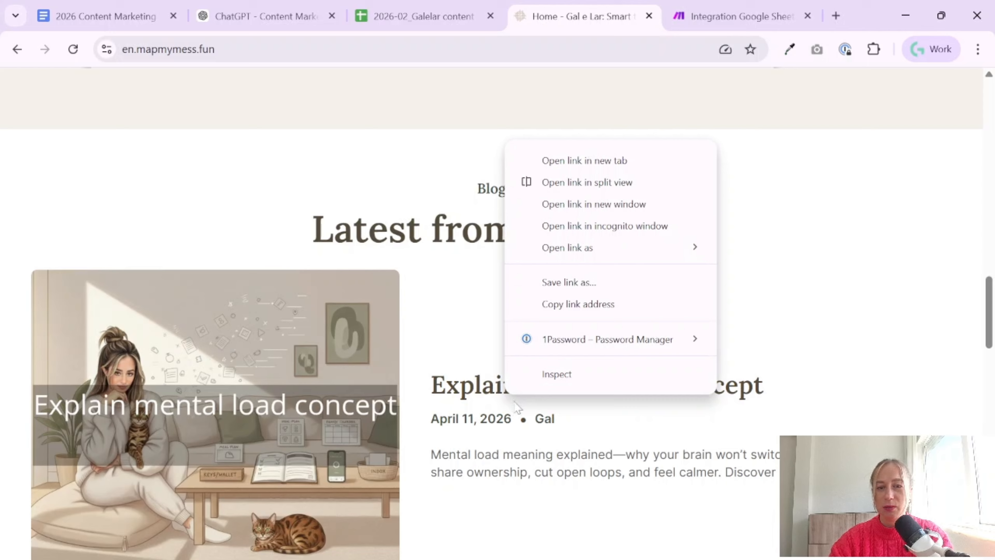
click(601, 161)
click(598, 17)
click(462, 49)
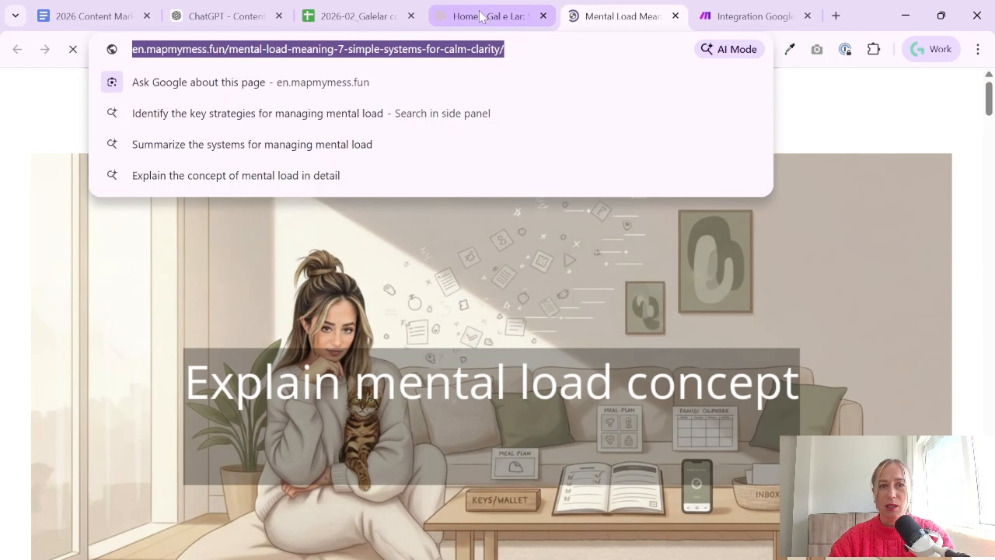
In the ChatGPT prompt, add the line "I have articles:" followed by the mental load article's URL, and close that article
click(252, 19)
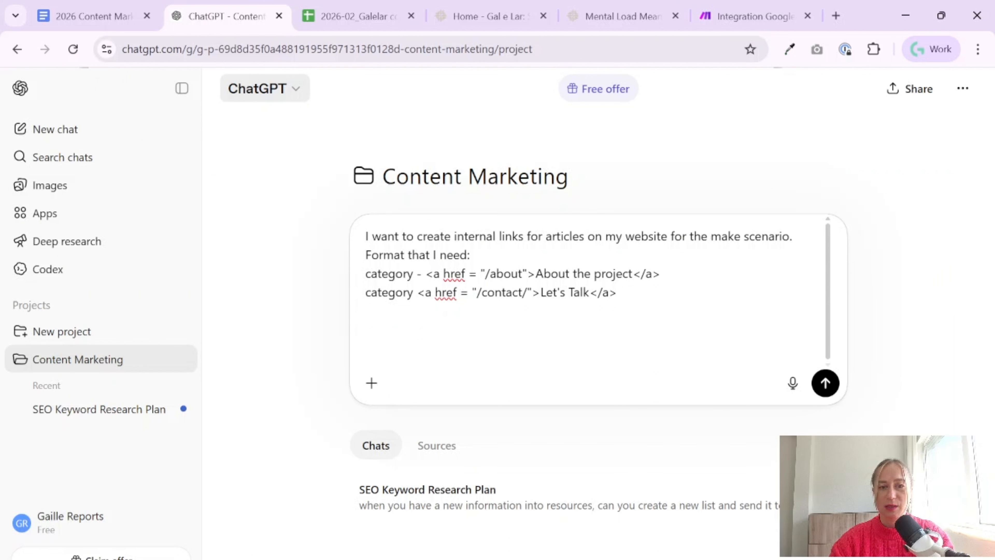
click(265, 88)
click(379, 348)
text(I)
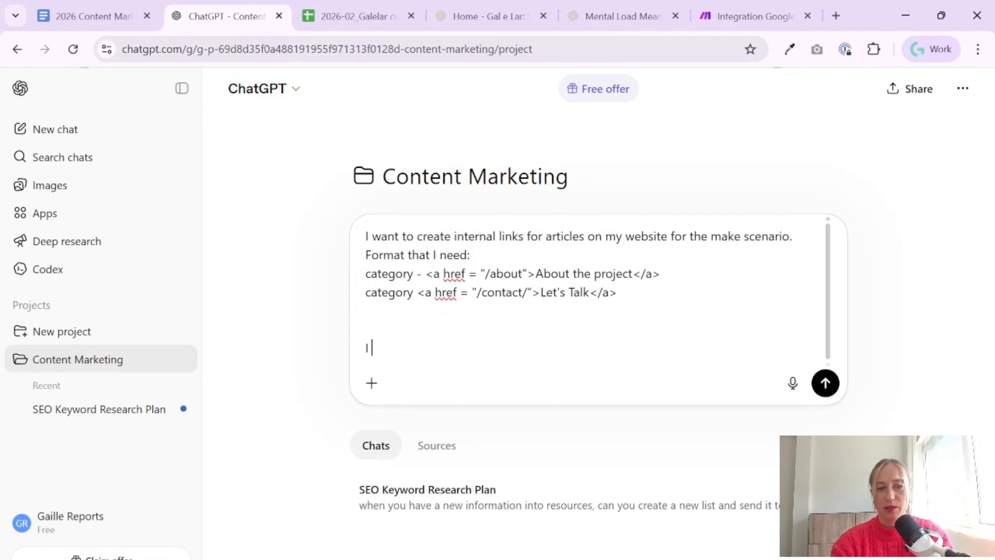
text( have an)
click(623, 16)
click(675, 15)
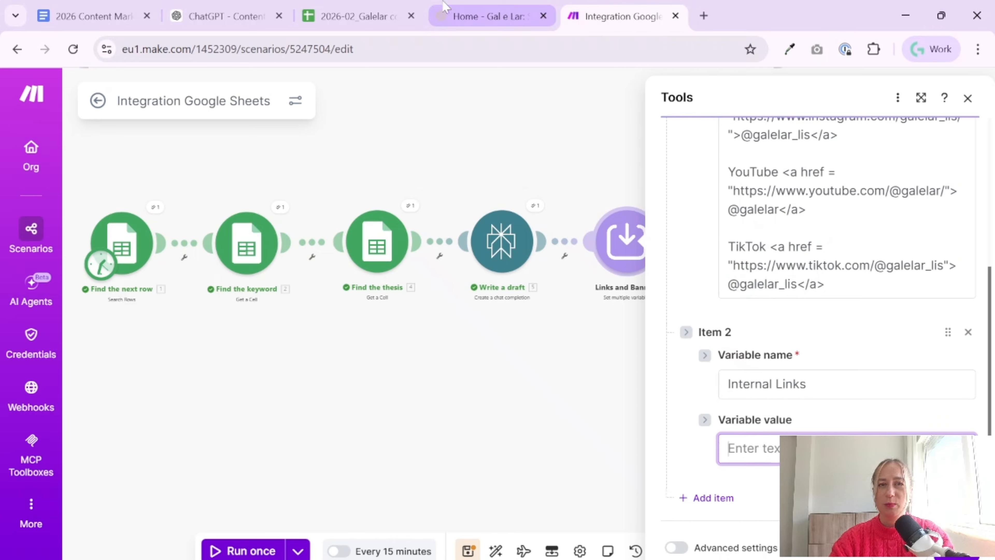
From the website's home page, open "The Sunday Reset" and the slow living article in new tabs
click(499, 5)
scroll(505, 447, down, 6)
right_click(505, 431)
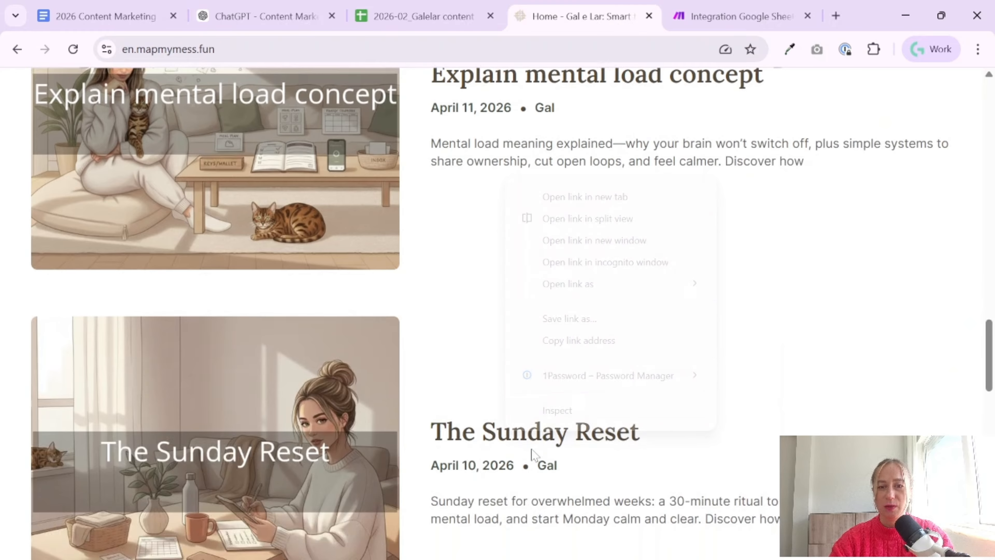
click(582, 196)
scroll(628, 347, down, 6)
right_click(544, 478)
click(580, 253)
On the website's Blog page, open "The Entryway Reset" and "The 5-Minute Evening Reset" in new tabs
scroll(584, 351, down, 6)
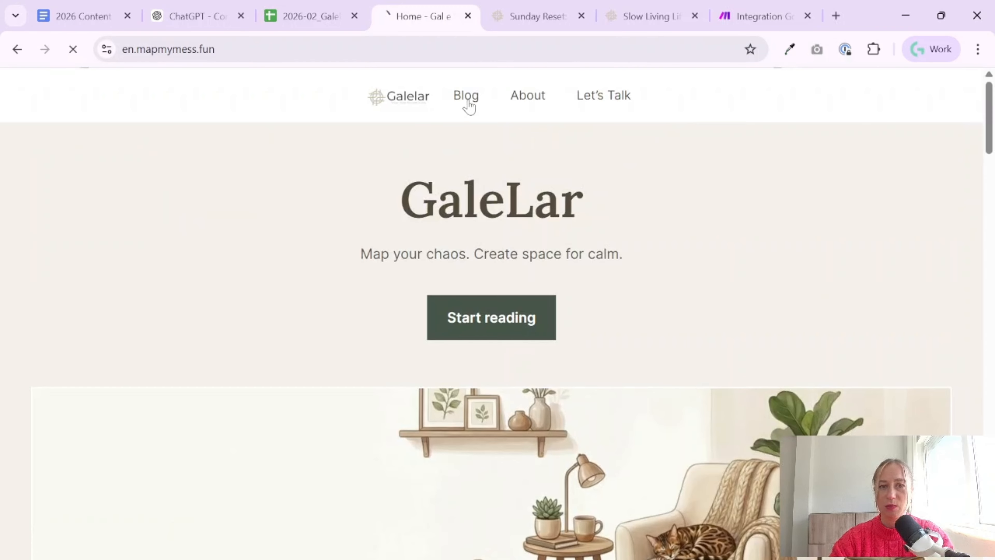
click(467, 103)
scroll(537, 342, down, 15)
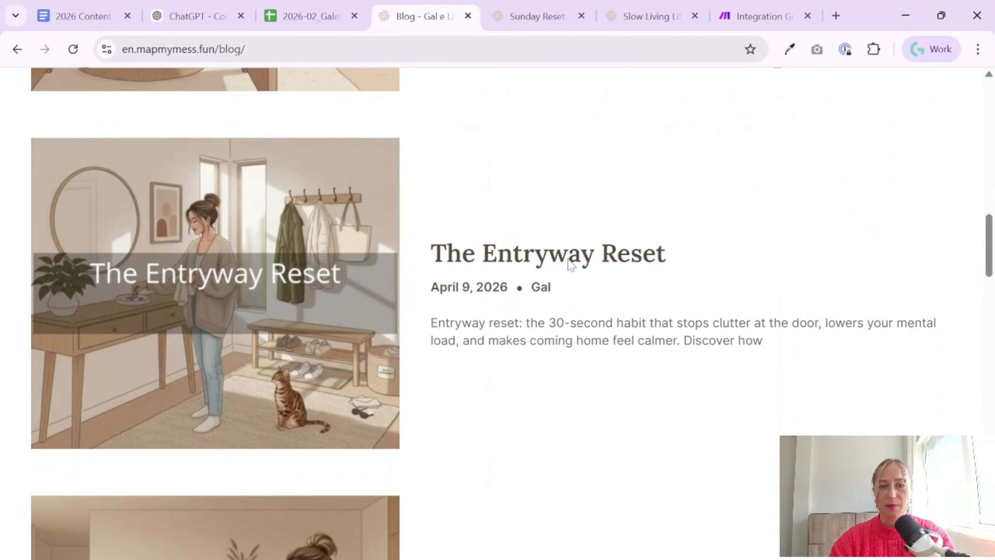
right_click(571, 265)
click(599, 281)
scroll(511, 240, down, 5)
right_click(525, 219)
click(599, 240)
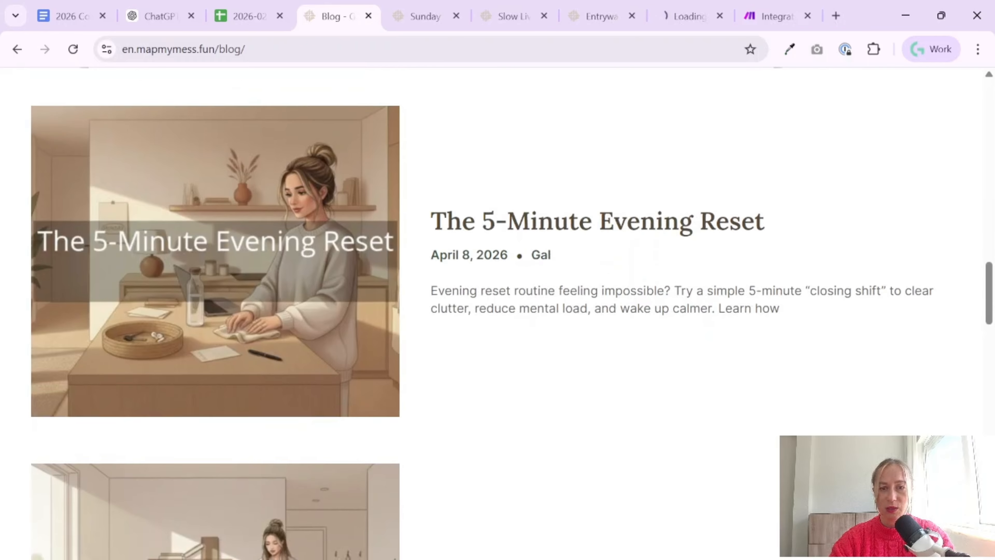
Open the 10-item reset article and "The One-Surface Rule" from the blog list in new tabs
scroll(526, 245, down, 5)
right_click(570, 268)
click(604, 281)
scroll(588, 321, down, 5)
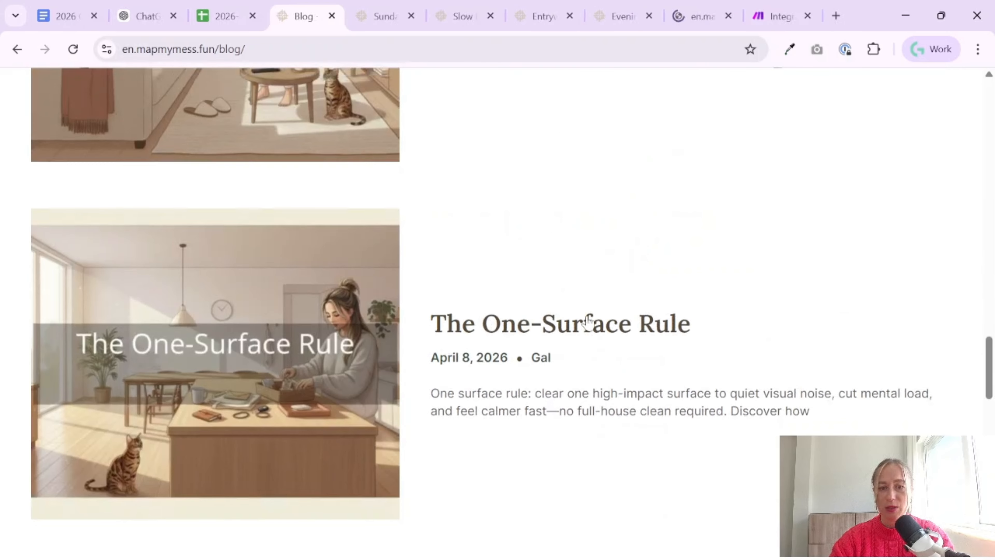
right_click(576, 329)
click(611, 343)
Open "Why You Can't Relax At Home", the decision fatigue article and "Things That Quietly Make A Home Feel Messy" in new tabs
scroll(629, 349, down, 8)
right_click(599, 105)
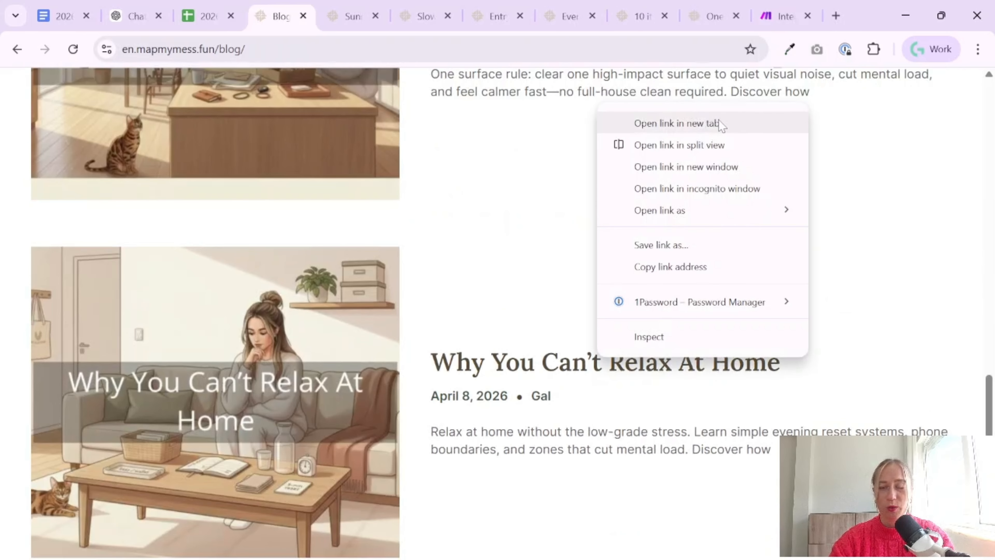
click(719, 123)
scroll(534, 300, down, 8)
right_click(555, 94)
click(623, 103)
scroll(595, 233, down, 6)
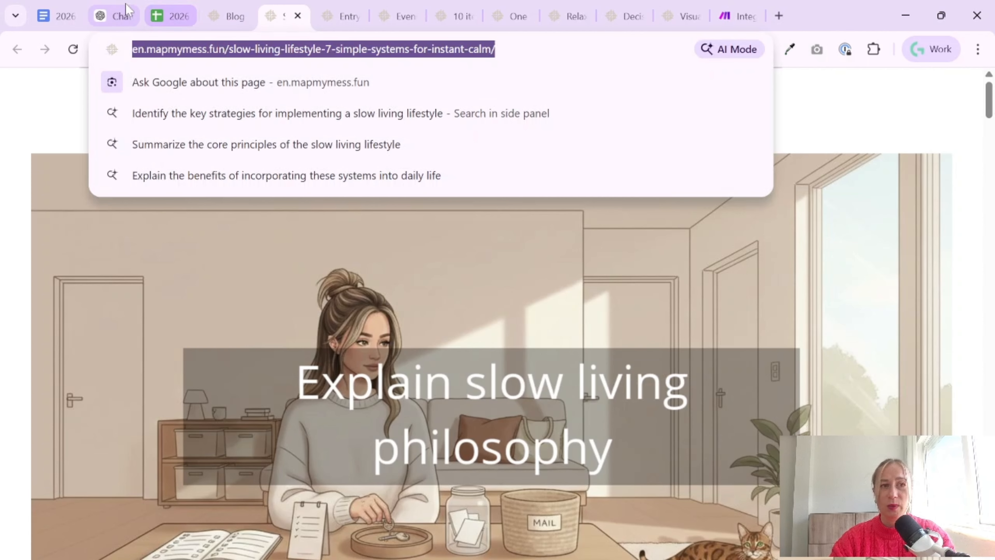
Add the Sunday Reset and slow living article URLs to the article list in the ChatGPT prompt
key(ctrl+c)
click(105, 15)
key(ctrl+v)
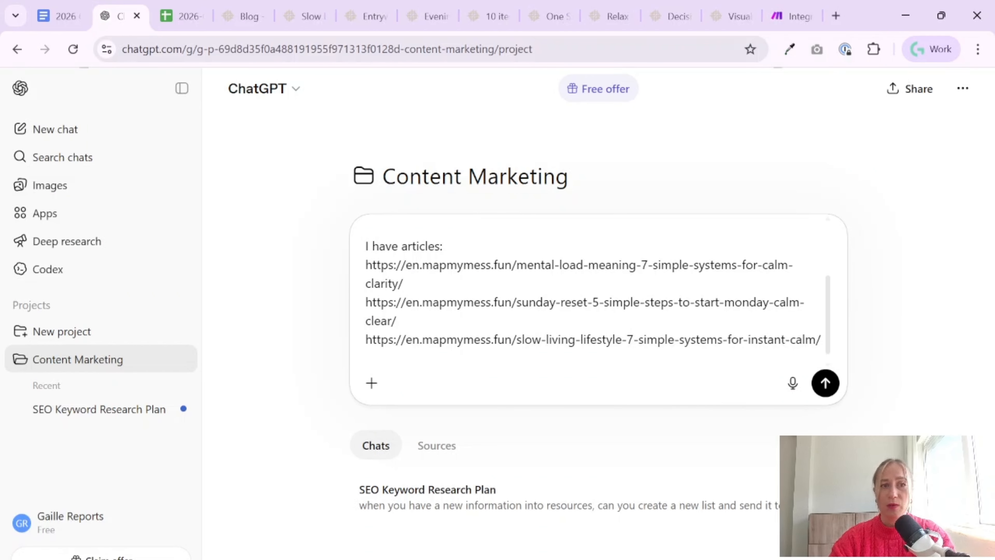
Add the Entryway Reset and evening reset routine URLs to the prompt's article list, closing the articles already copied
click(313, 16)
click(322, 16)
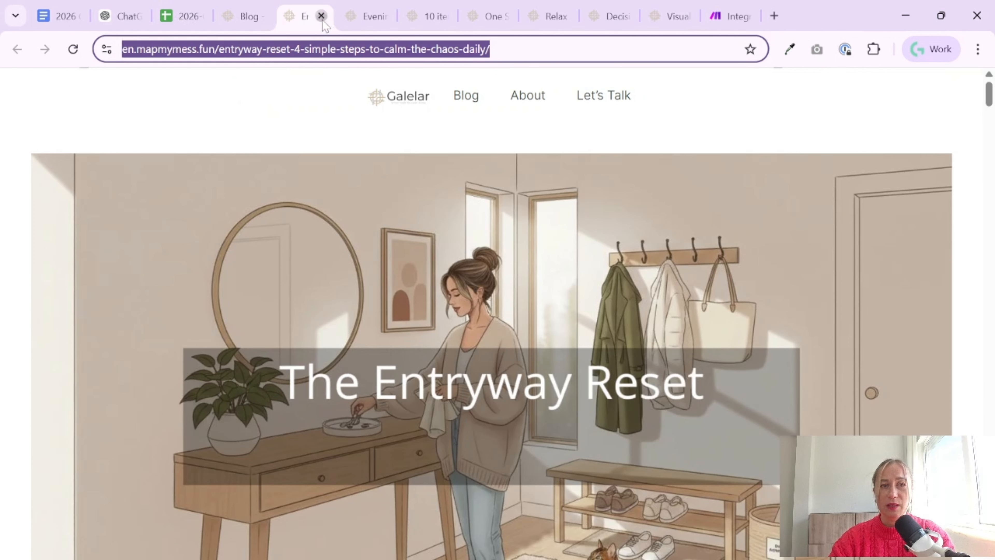
click(322, 18)
click(288, 47)
click(105, 11)
click(297, 93)
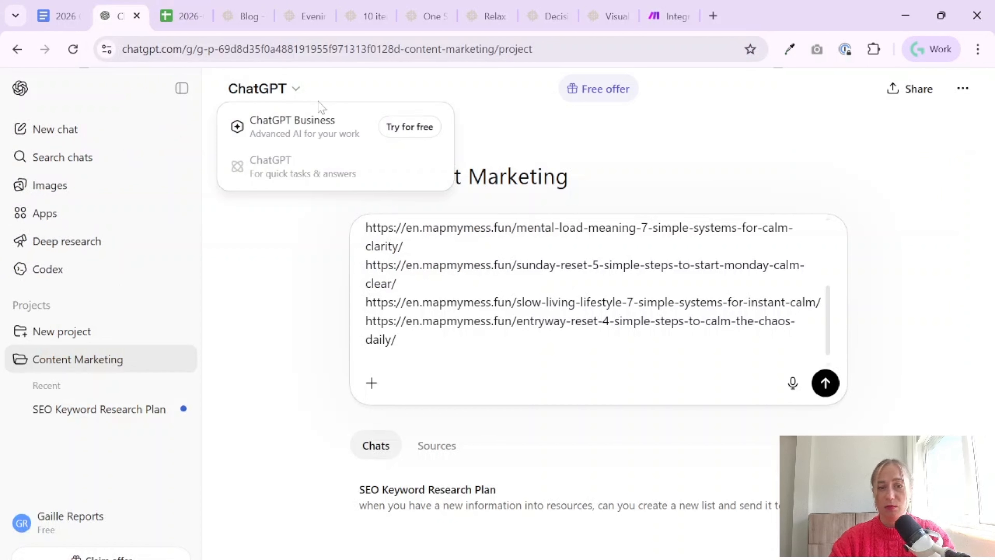
key(Escape)
key(ctrl+v)
key(Return)
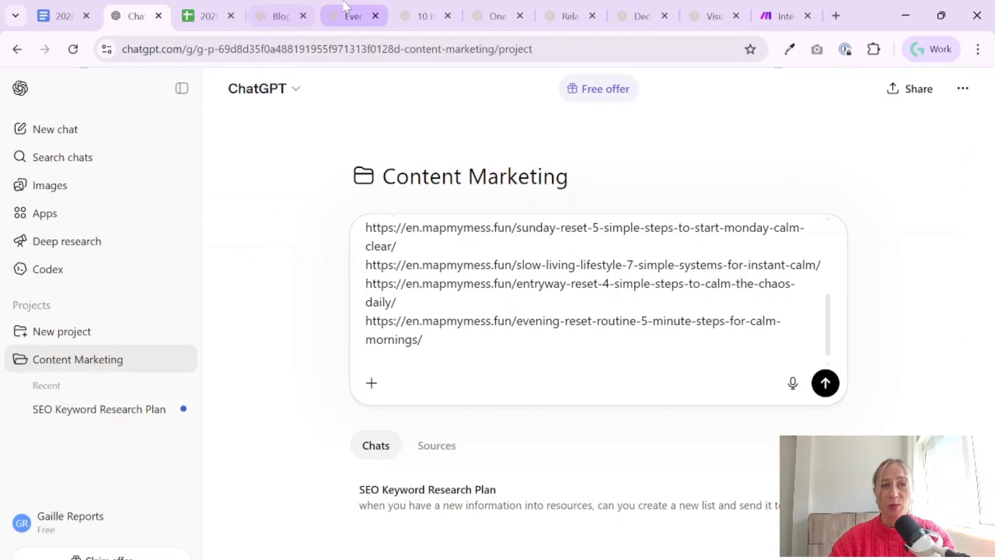
Close the evening reset article and add the 10-item reset article's URL to the prompt's article list
click(352, 16)
click(375, 16)
click(275, 49)
key(ctrl+c)
click(136, 16)
key(ctrl+v)
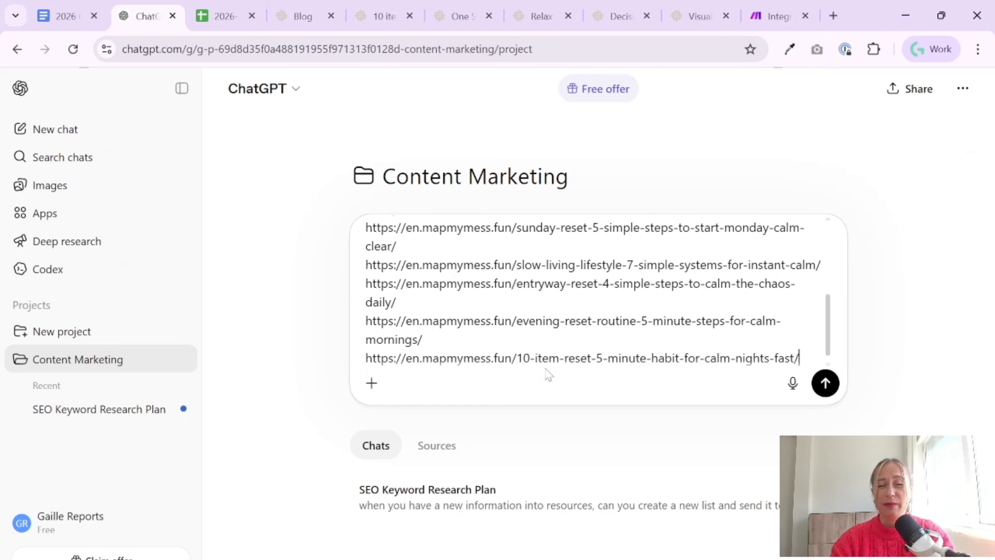
key(Return)
Close the 10-item reset article and add the One-Surface Rule article's URL to the prompt's article list
click(379, 16)
click(409, 16)
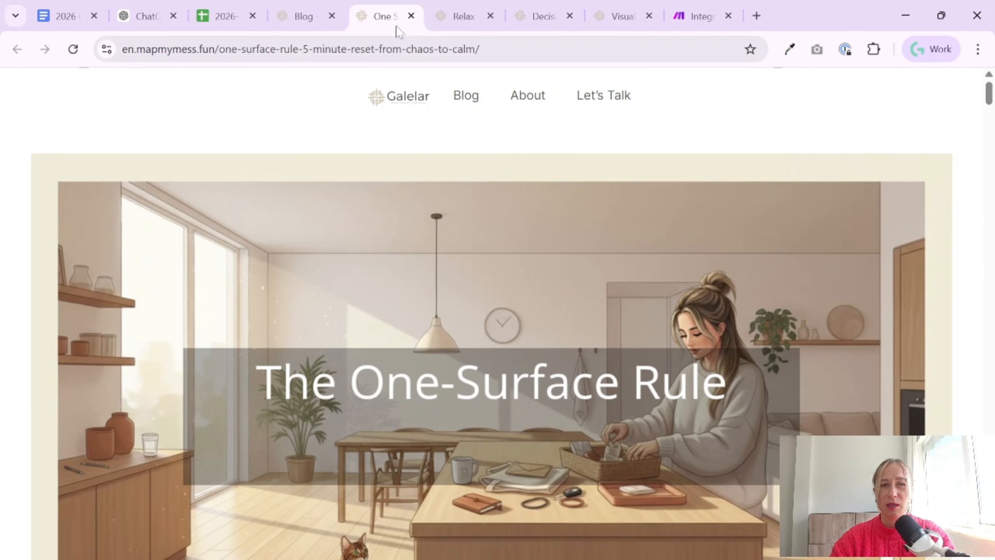
click(274, 49)
key(ctrl+c)
click(151, 16)
key(ctrl+v)
key(Return)
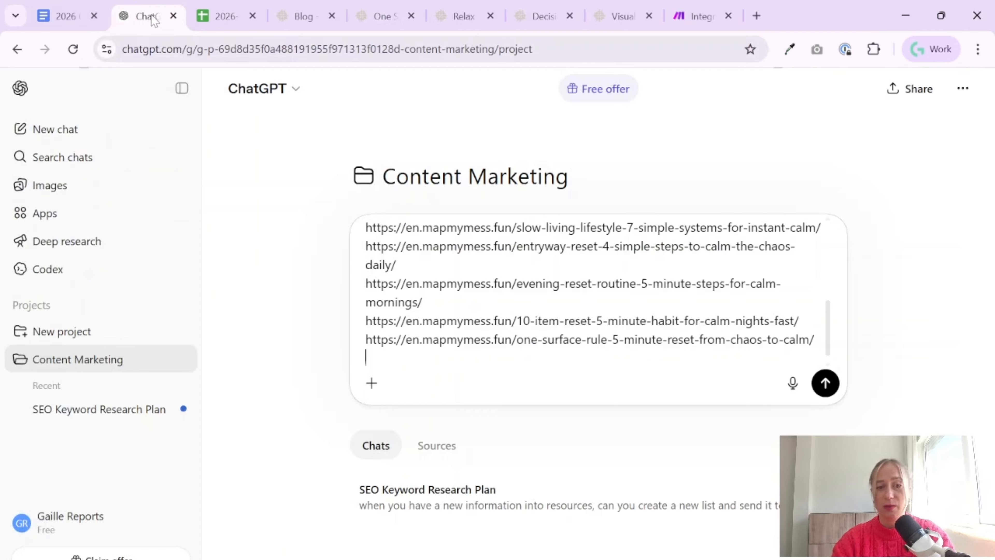
Add the relax-at-home and decision fatigue article URLs to the prompt's article list
key(ctrl+c)
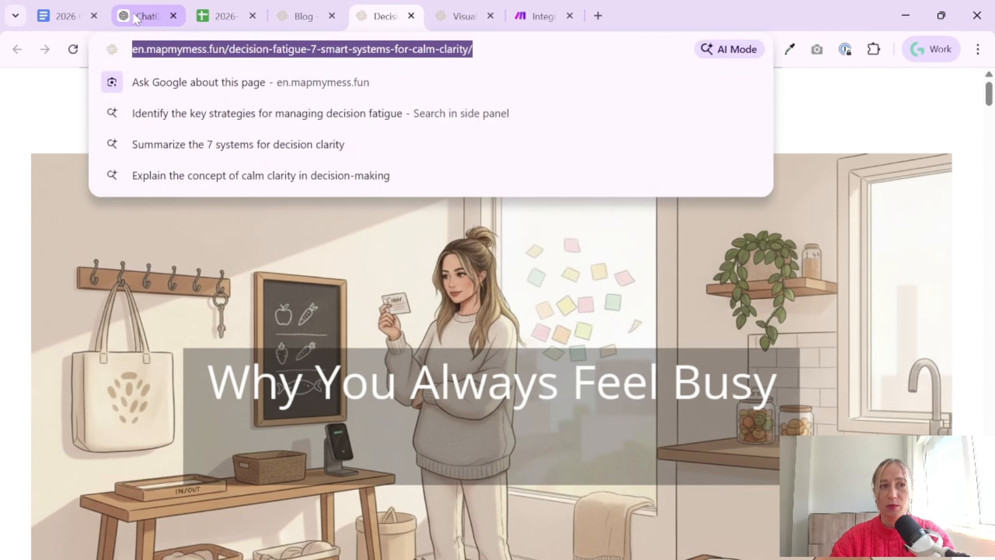
click(137, 17)
key(ctrl+v)
key(Return)
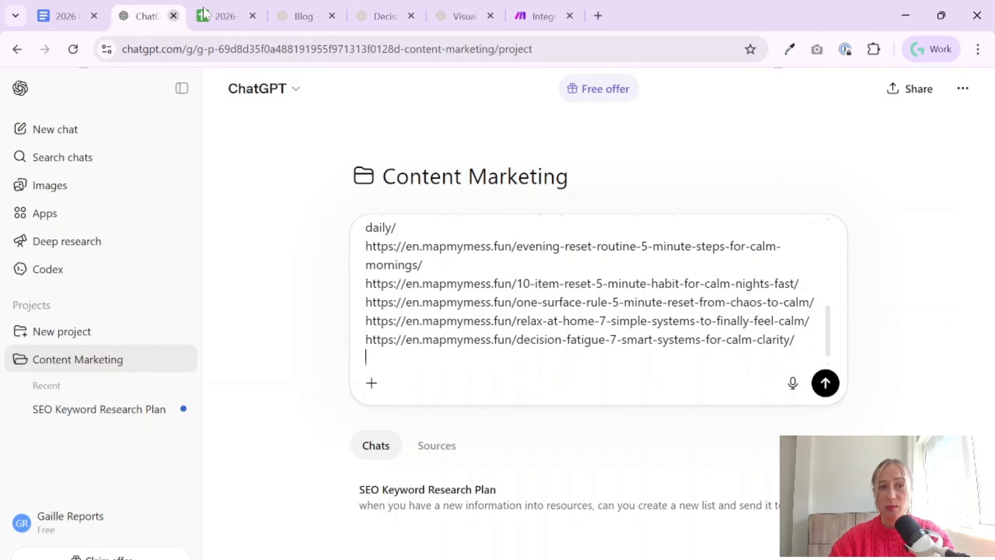
Close the decision fatigue article, add the visual noise article's URL to the prompt's list, and close that article too
click(378, 16)
click(411, 16)
click(274, 49)
key(ctrl+c)
click(151, 17)
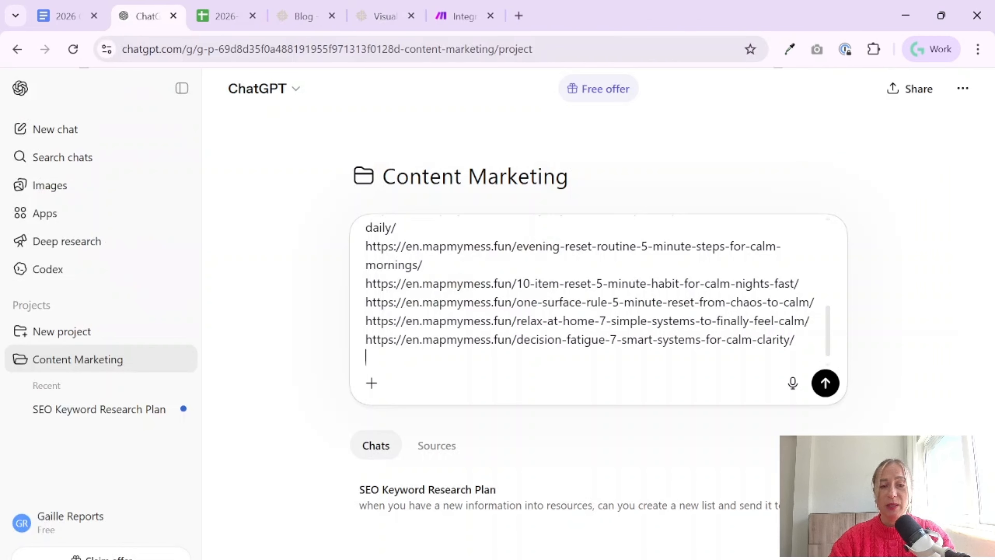
key(ctrl+v)
key(shift+Return)
click(610, 8)
click(676, 16)
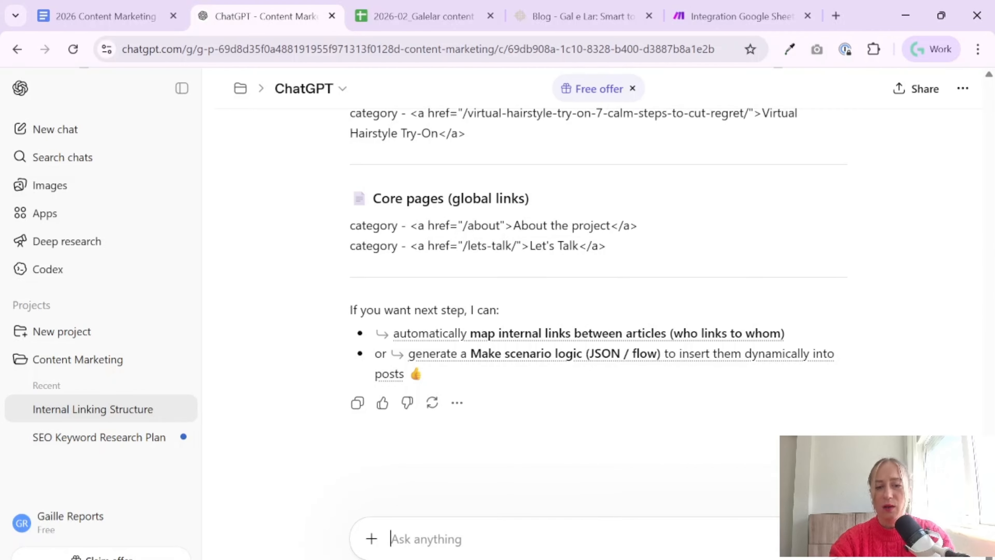
Begin a follow-up message to ChatGPT: "I want a list of all articles I sent to you, with a category from the"
text(I want a list of )
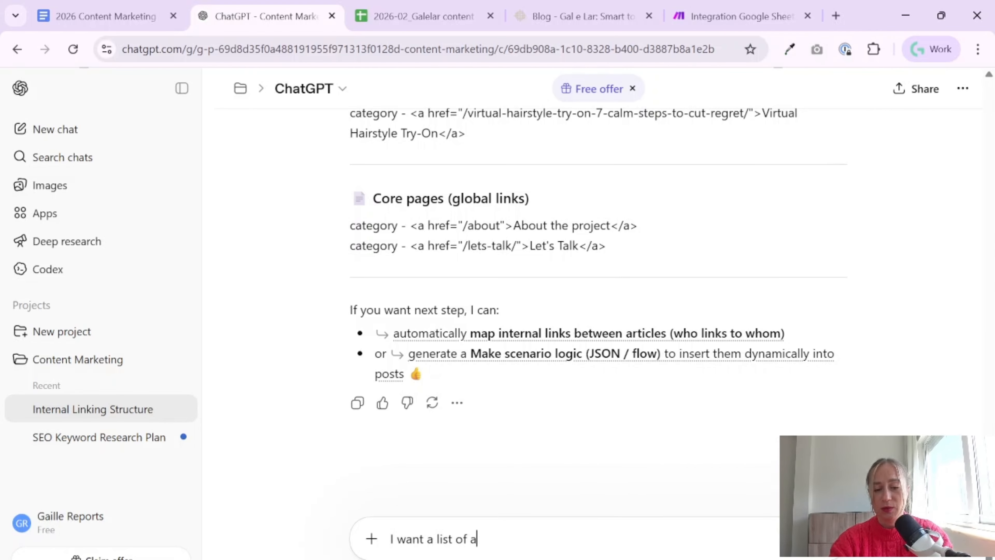
text(all articles )
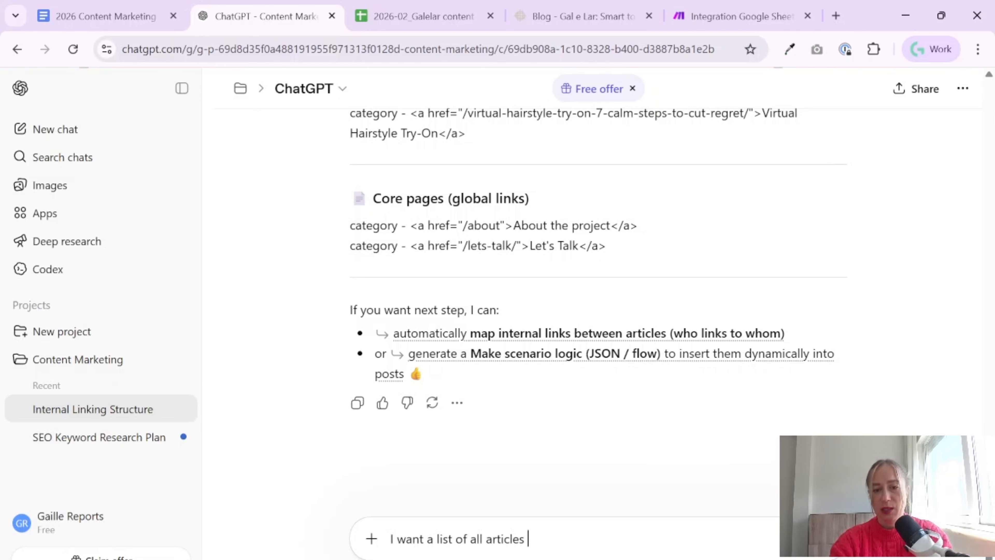
text(I sent to you)
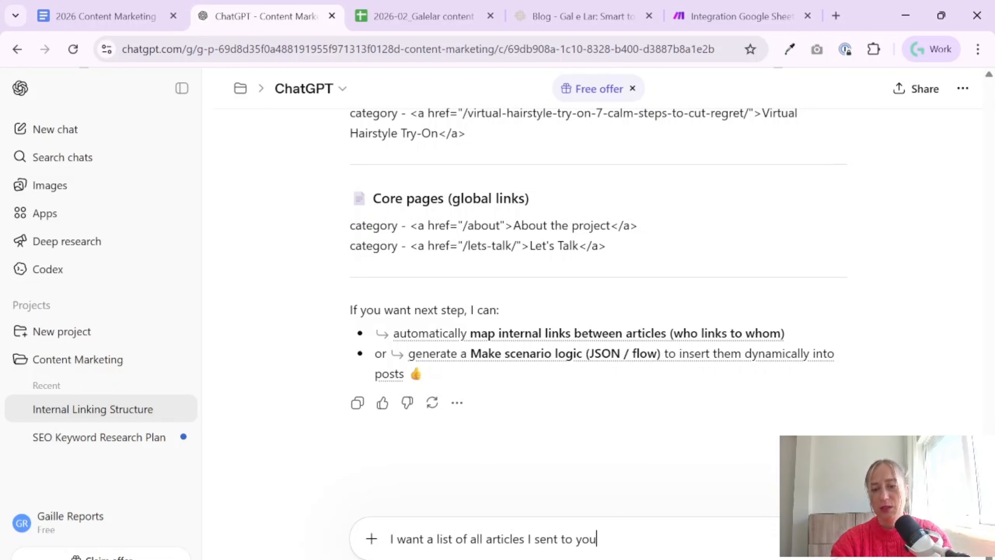
text(, with a cat)
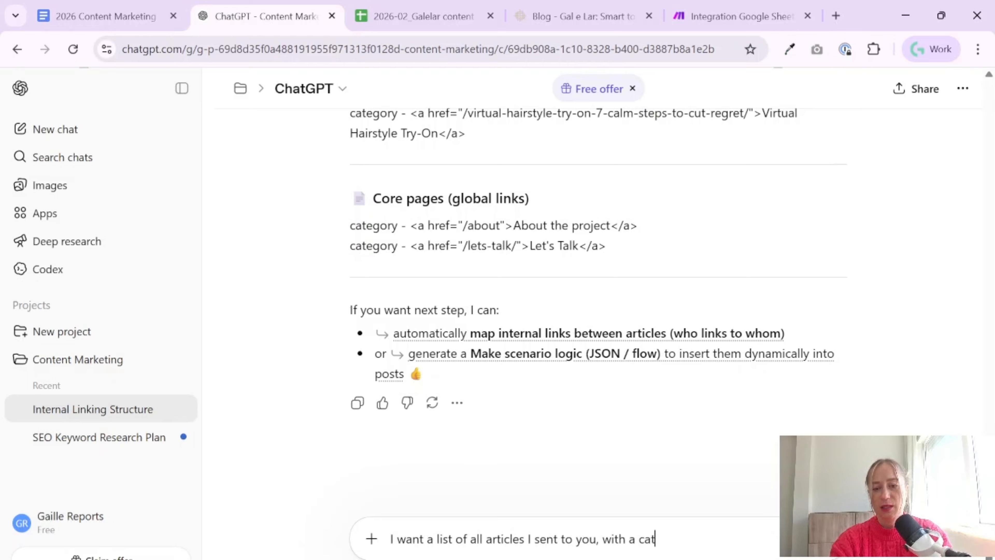
text(egory form th)
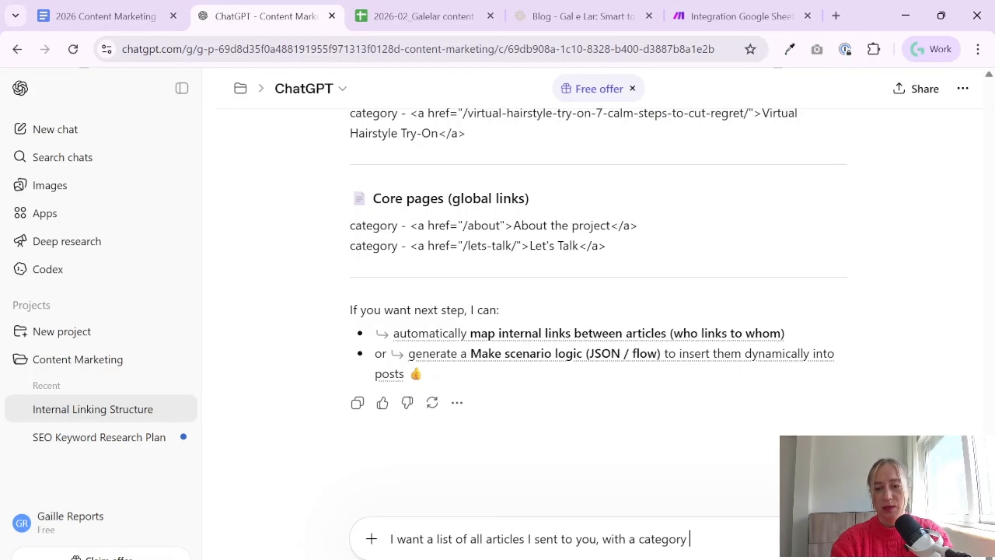
key(BackSpace)
key(BackSpace)
key(BackSpace)
key(BackSpace)
key(BackSpace)
key(BackSpace)
text(rom the )
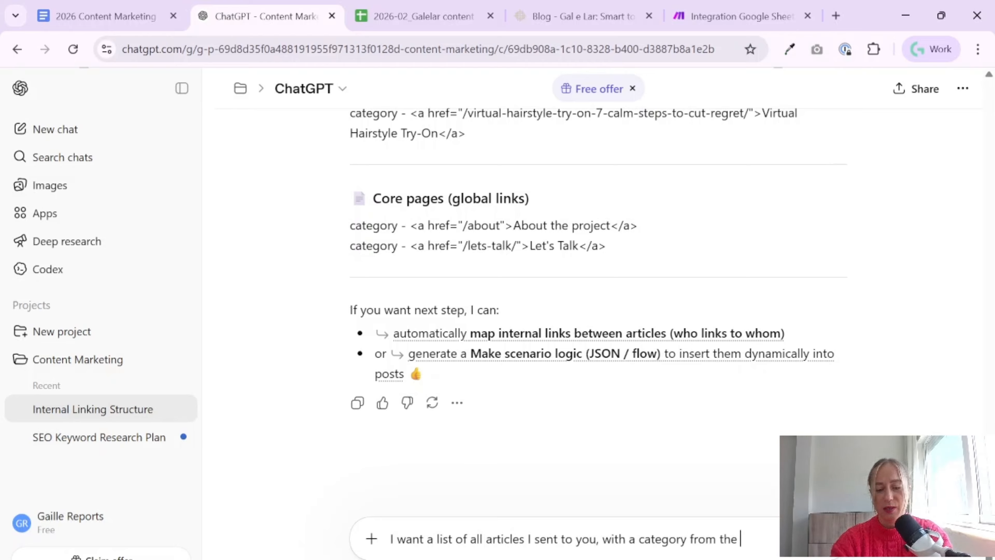
text(website and)
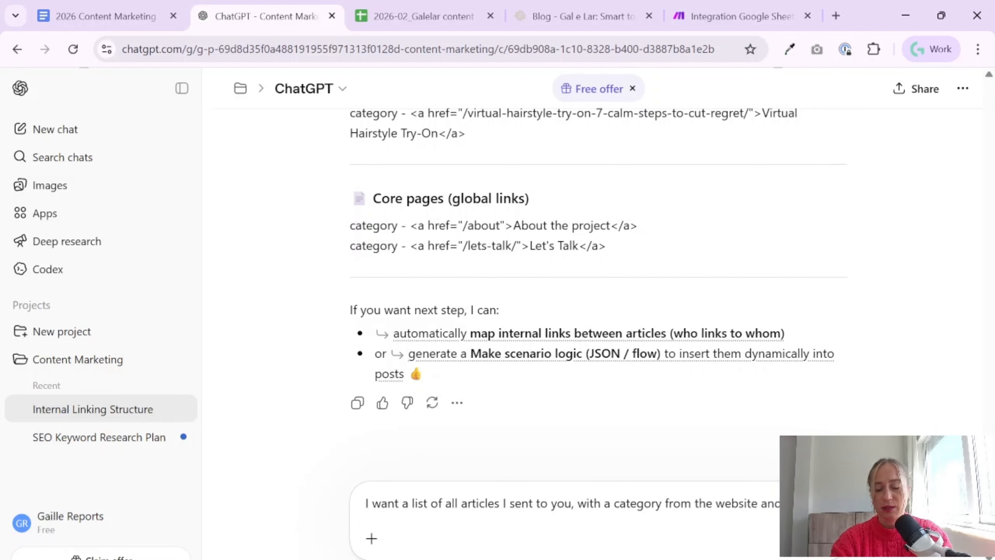
text( name is)
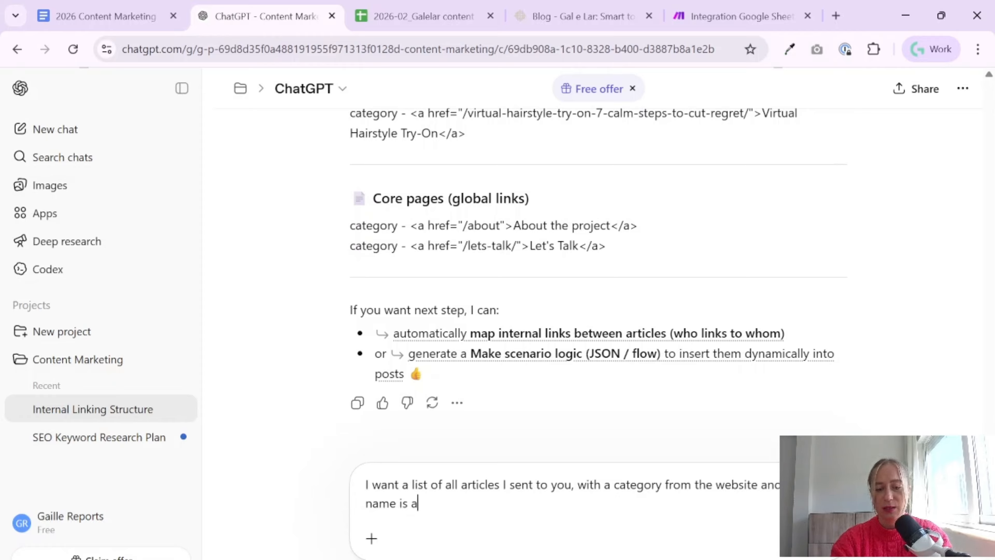
Finish the follow-up message with "website and name is an article name" and send it
text(article )
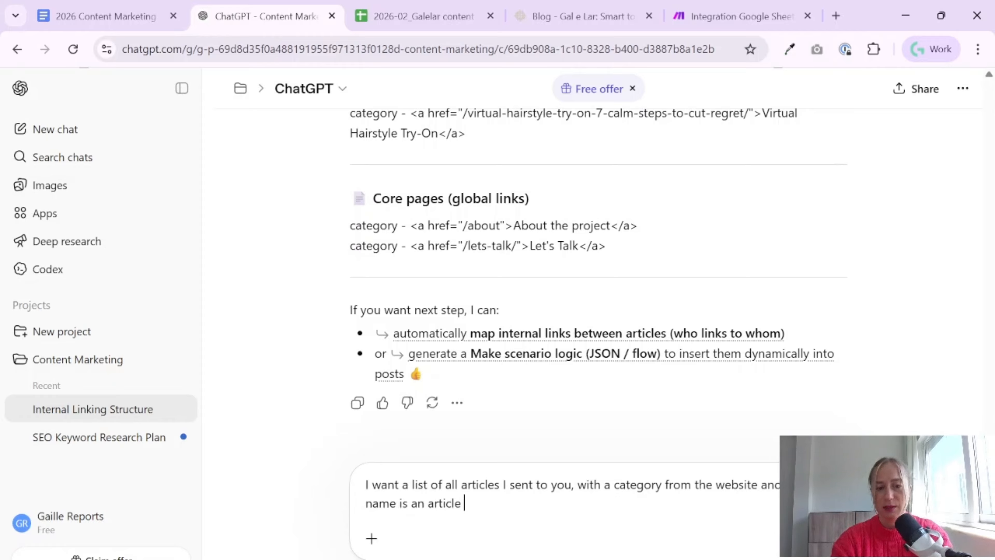
text(name)
key(Return)
Begin a follow-up message to ChatGPT: "it should be one list without different blocks"
text(it should be )
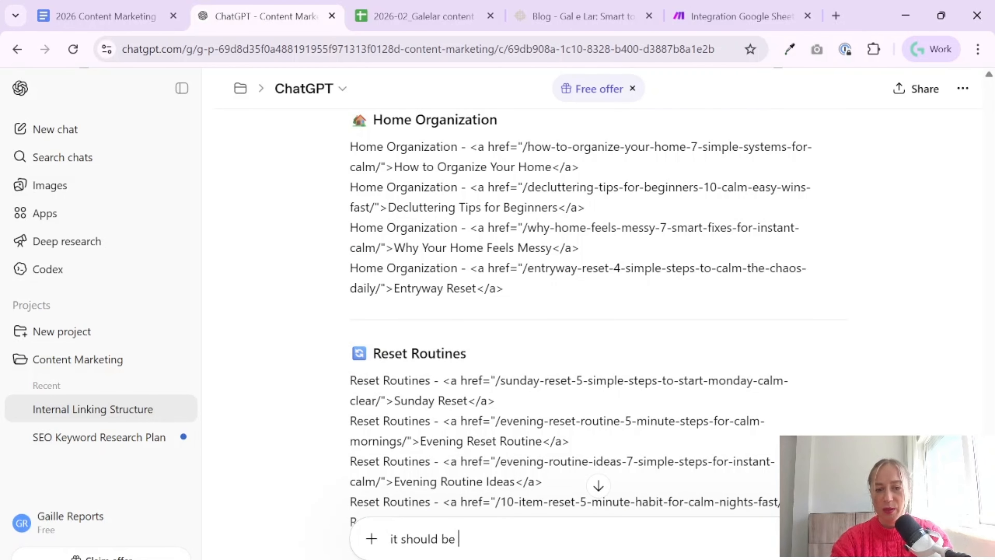
text(on elist )
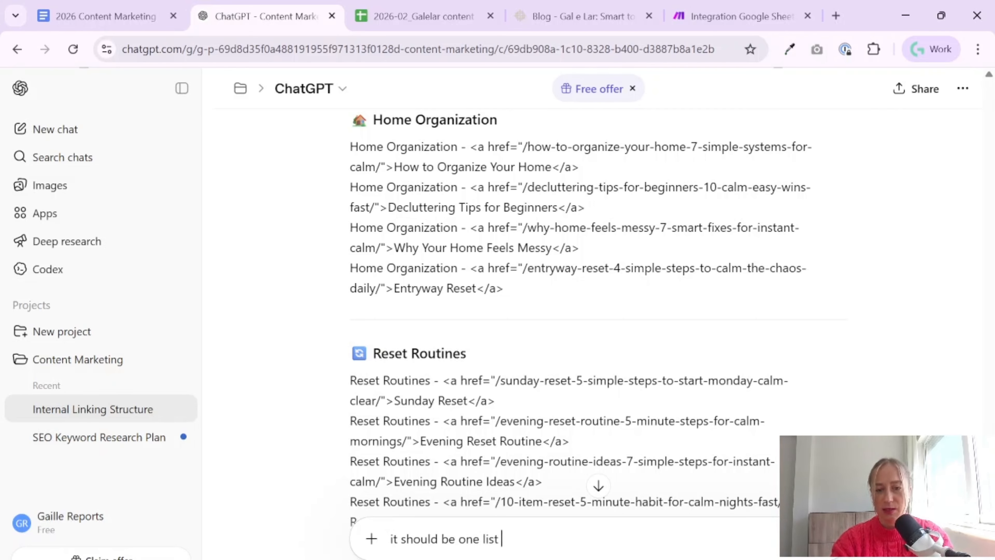
text(withput)
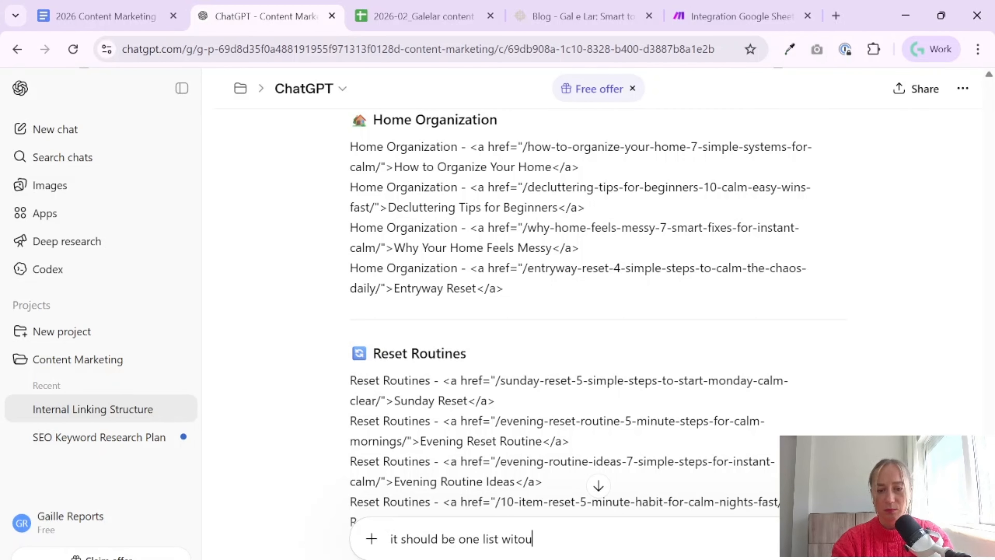
key(BackSpace)
key(BackSpace)
text(hout differen)
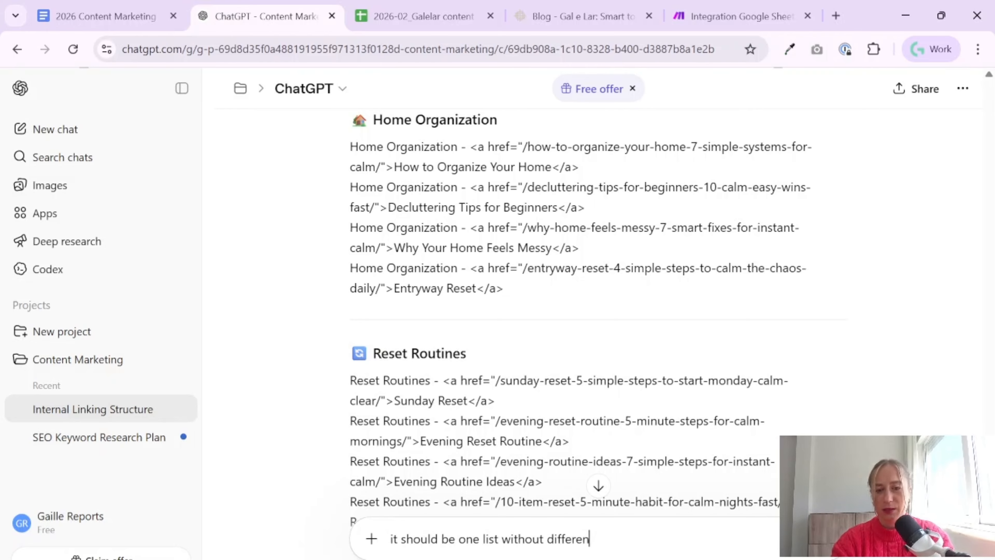
text(t blocks)
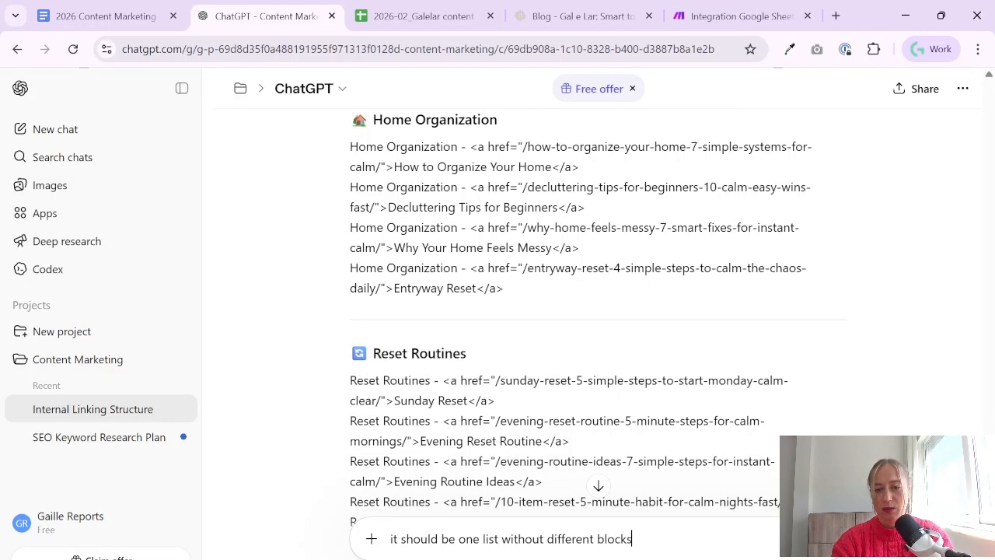
text( and use)
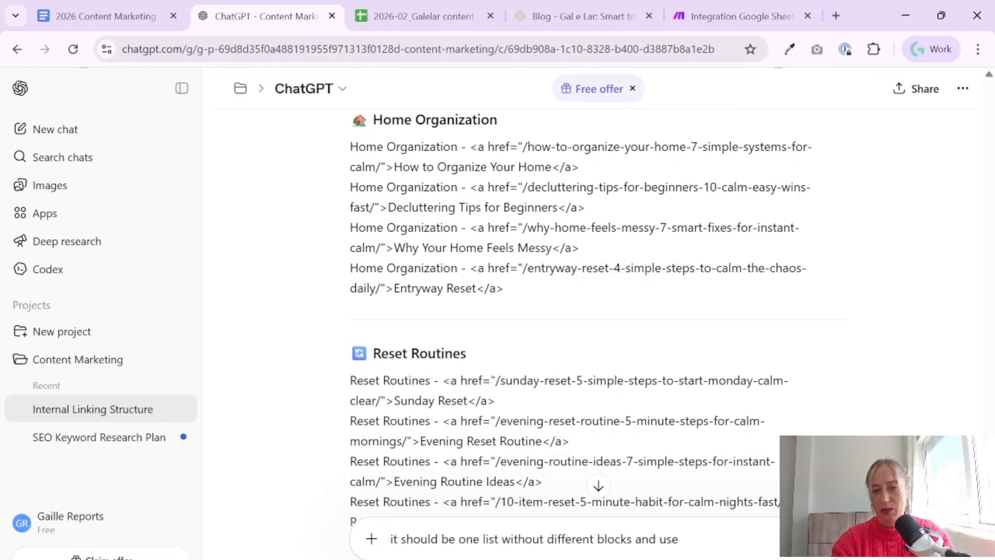
text( for links the f)
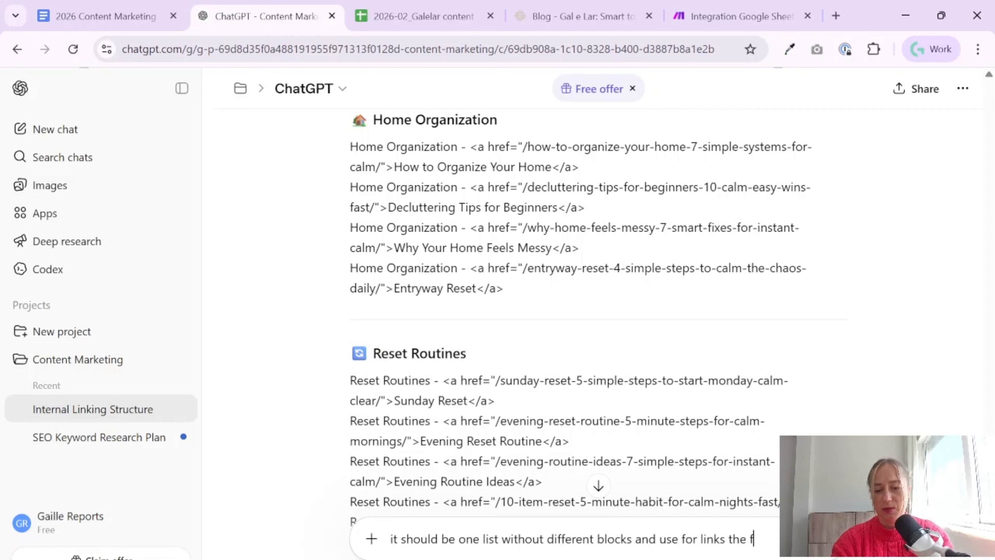
text(ull article)
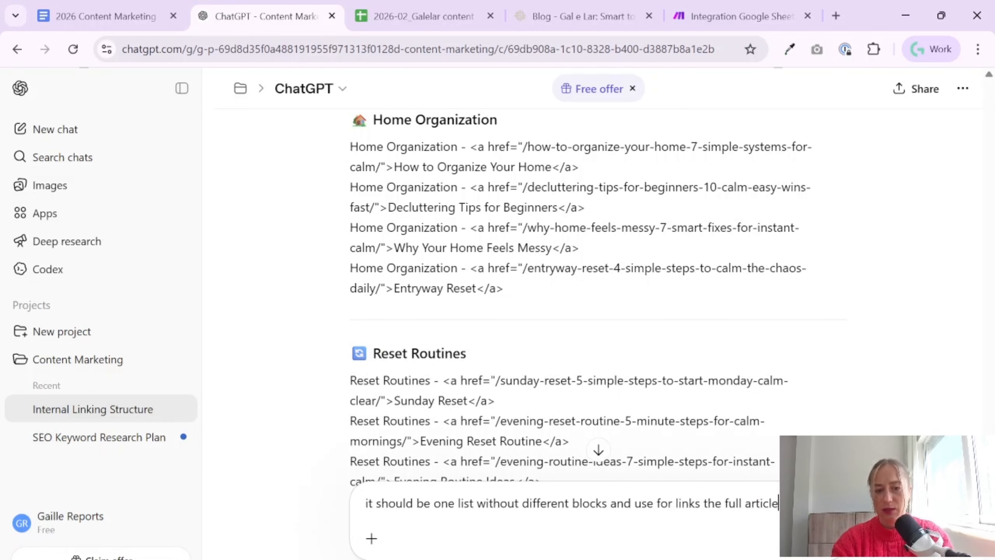
text(s titles)
Complete the message with "and use for links the full articles titles" and send it
key(Return)
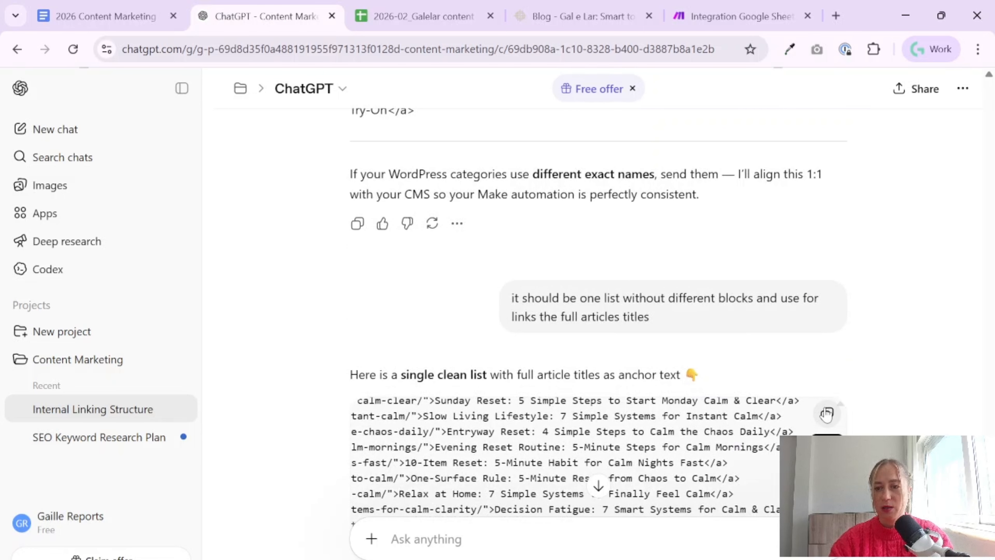
Paste ChatGPT's single link list as the Internal Links variable value in the Make scenario
click(736, 23)
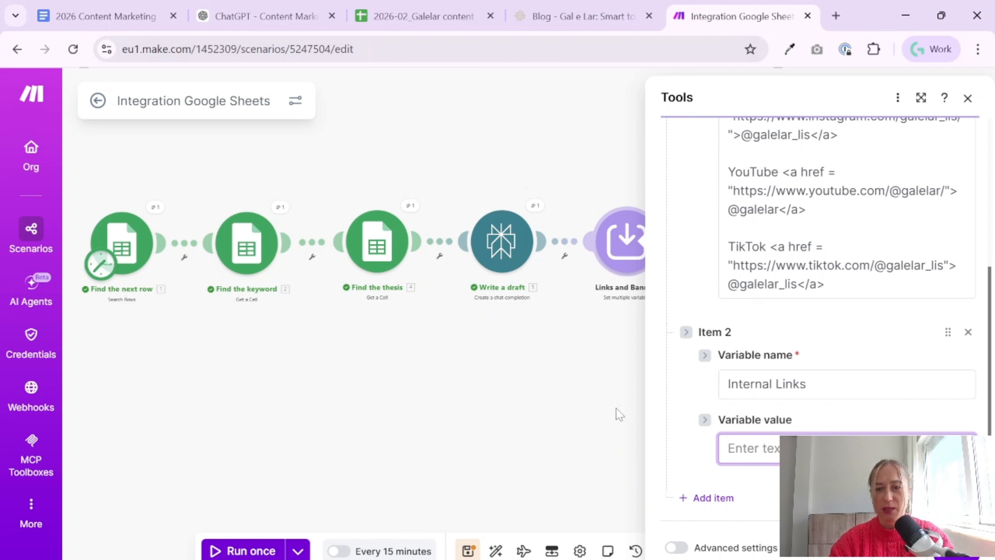
click(791, 449)
key(ctrl+v)
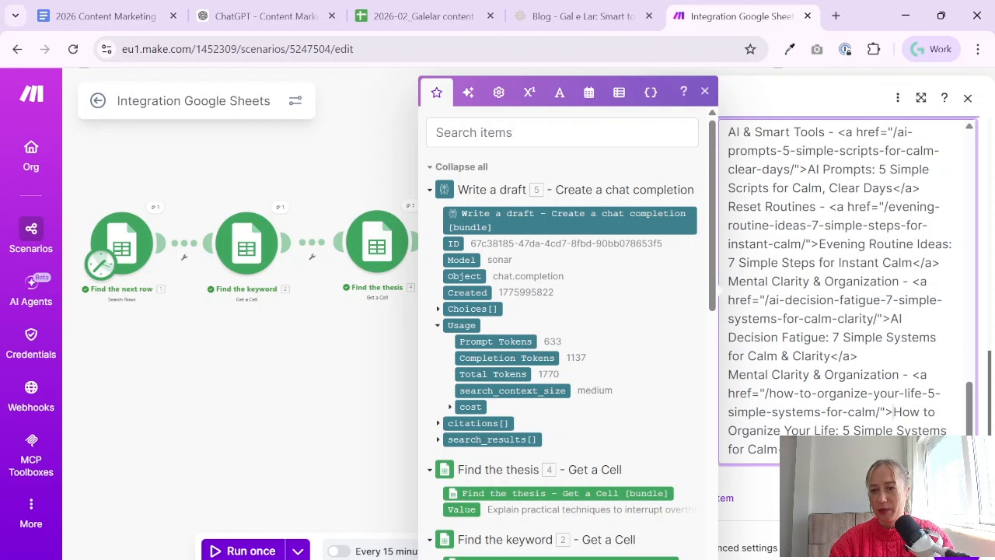
scroll(893, 412, up, 10)
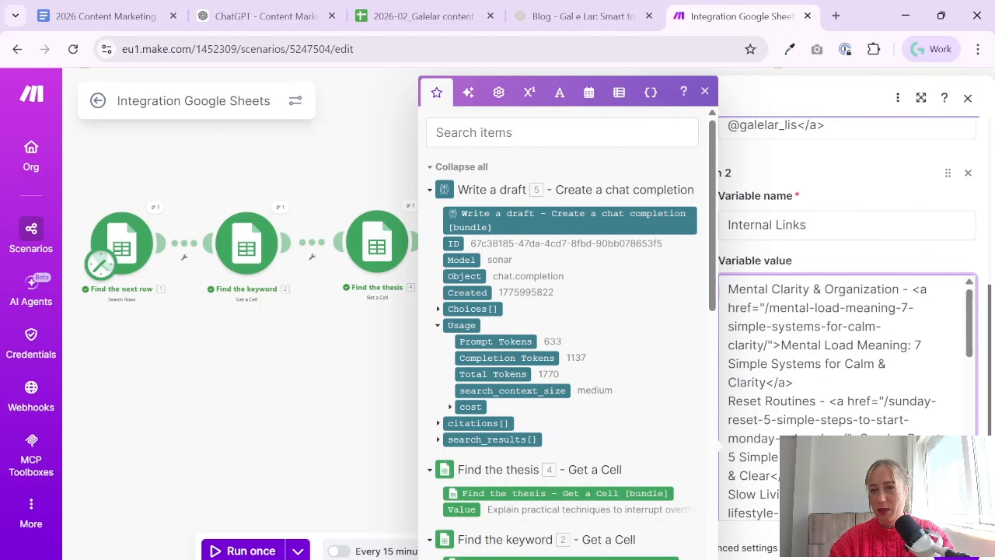
Separate the article entries in the Internal Links value with blank lines
key(Return)
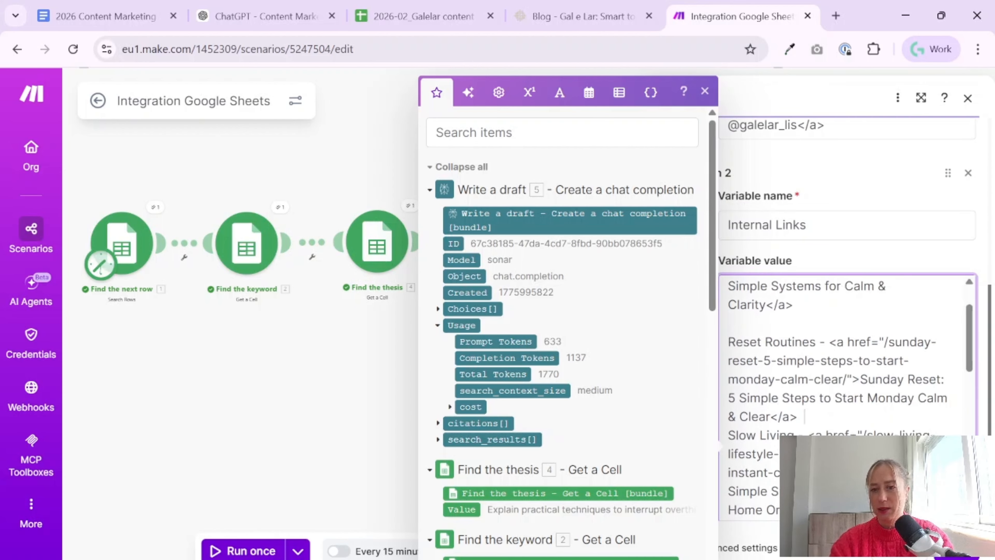
key(Return)
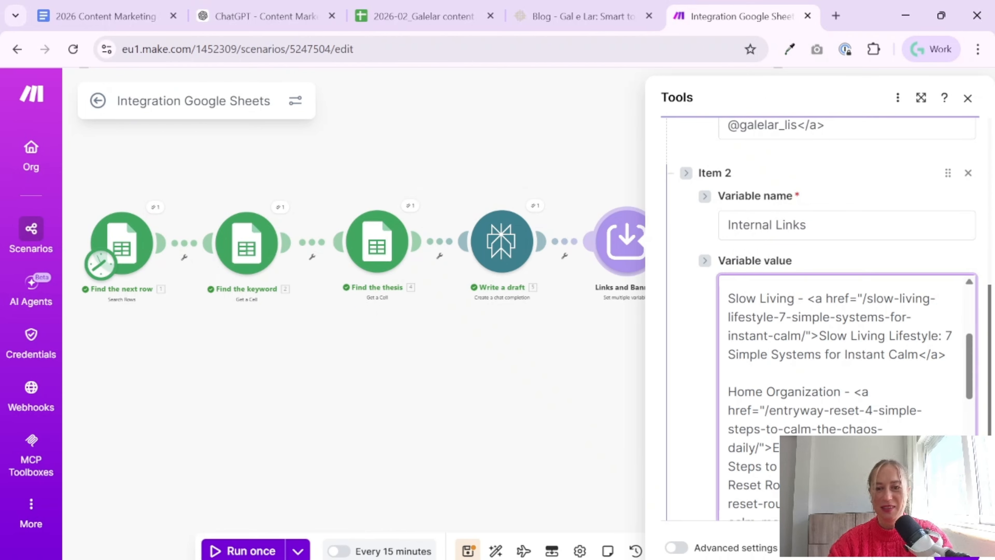
click(843, 377)
key(ctrl+a)
key(ctrl+v)
click(831, 493)
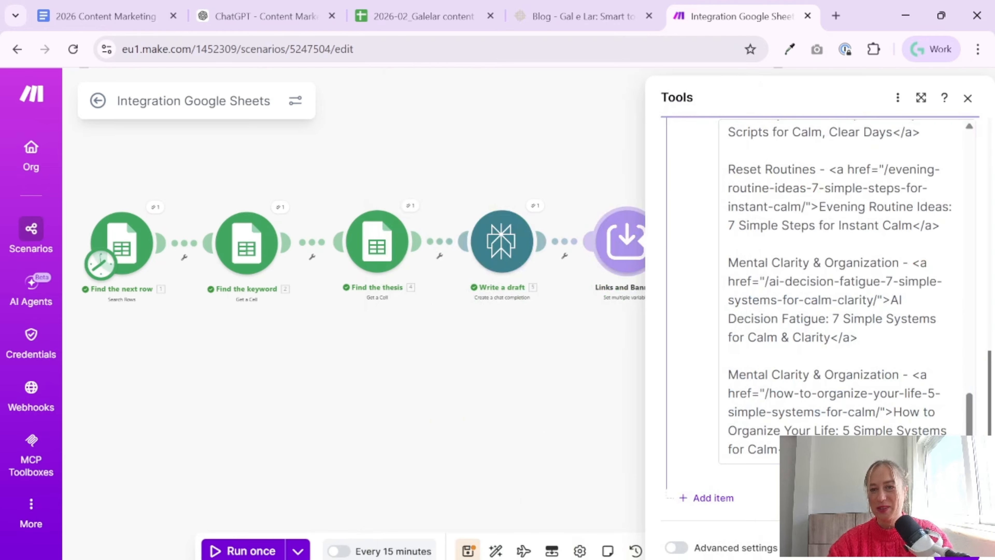
Check both variables of the Links and Banners module, and save the module and the scenario
scroll(842, 290, up, 15)
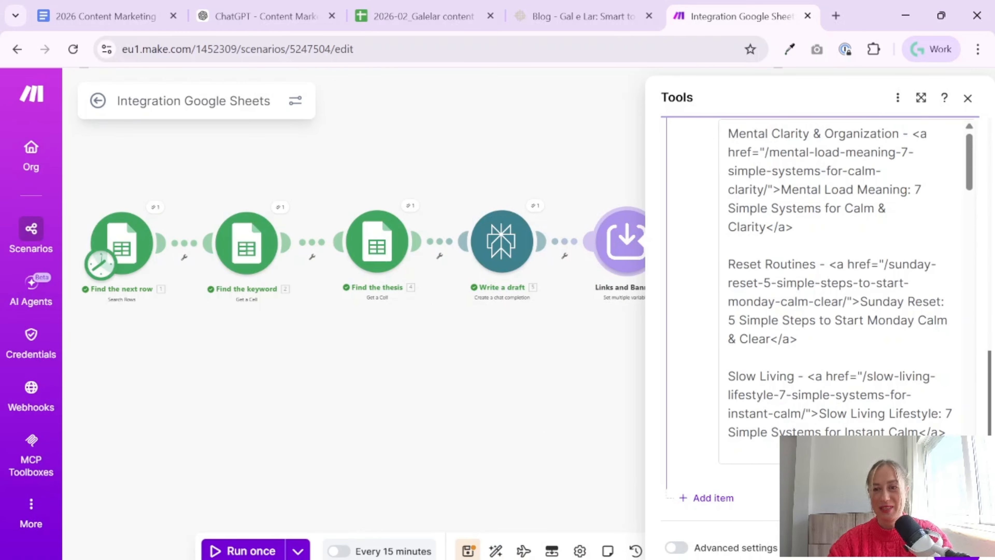
scroll(823, 353, up, 8)
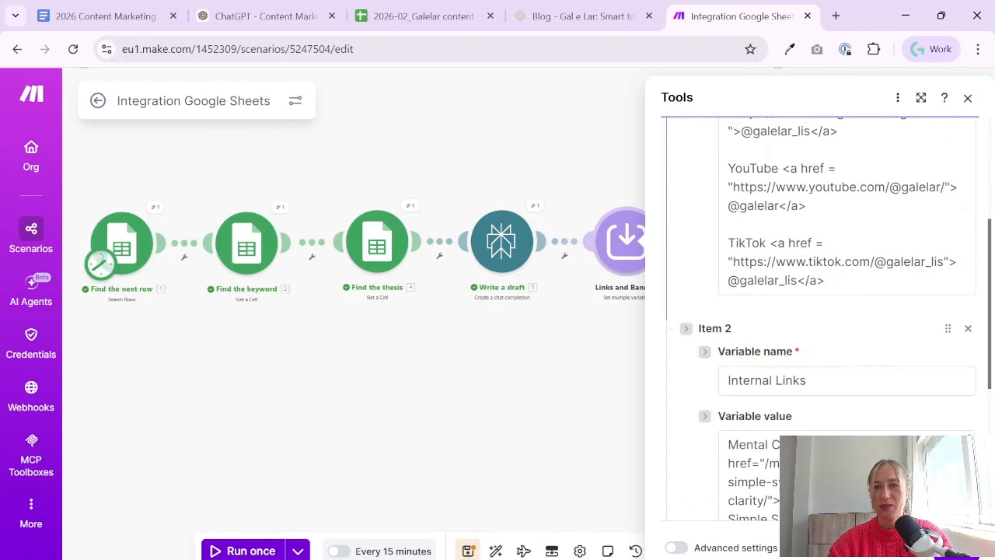
scroll(823, 313, up, 5)
click(957, 549)
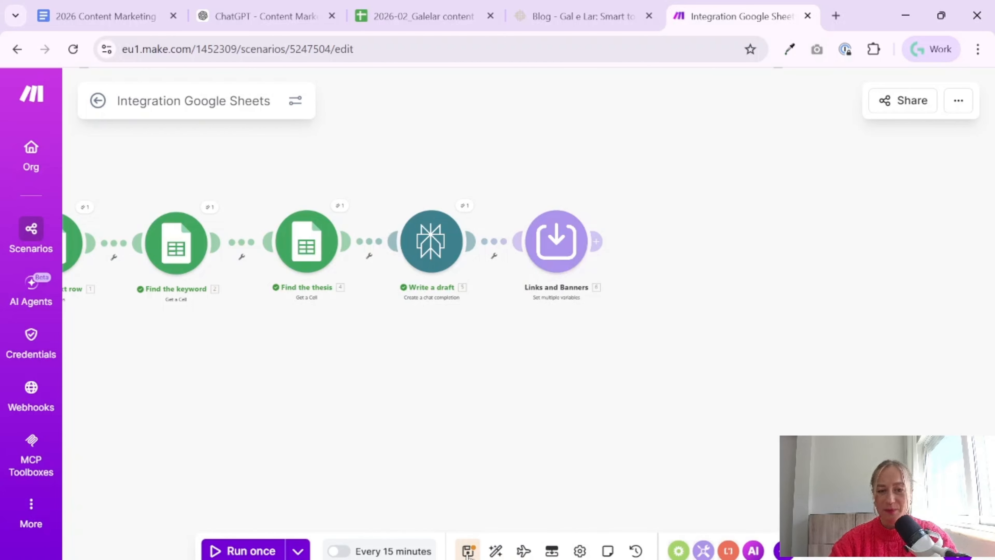
click(469, 550)
drag(409, 418, 498, 400)
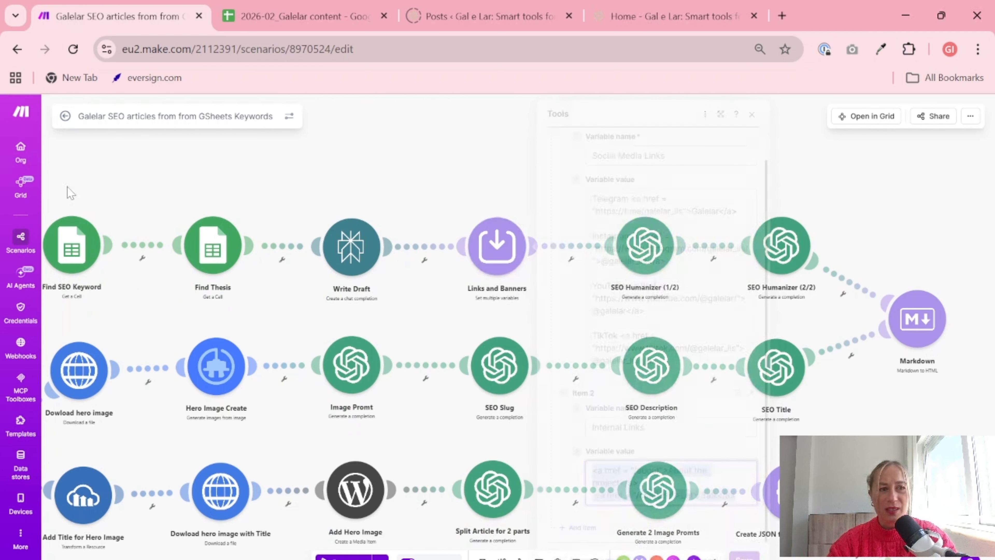
Open the GR SEO articles from GSheets Keywords scenario from the Gaille Reports folder in the other Make account
click(21, 241)
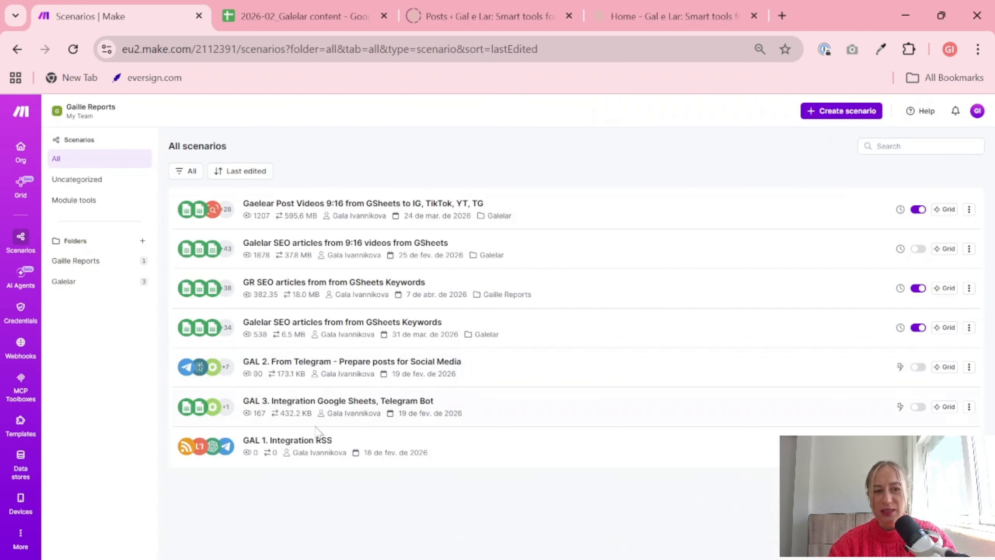
click(74, 261)
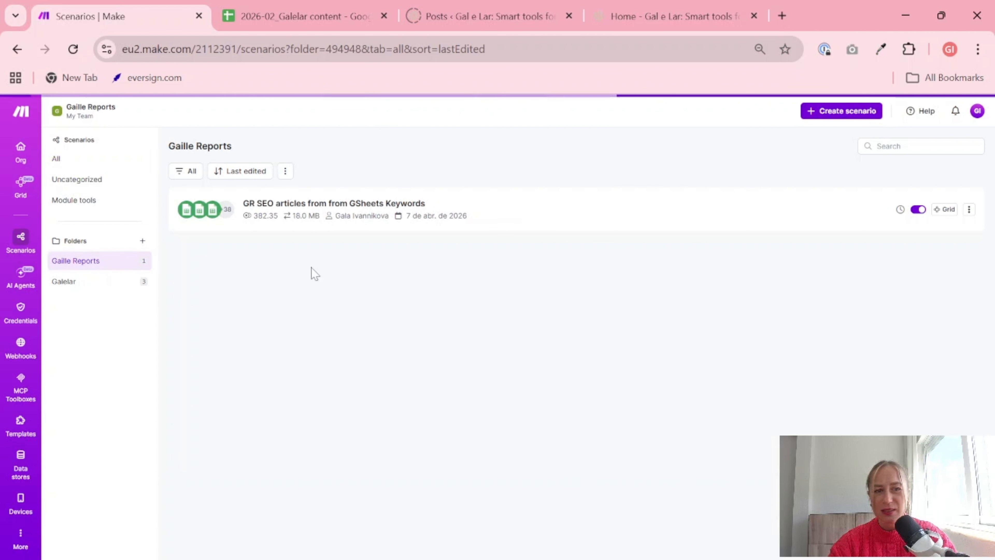
click(325, 215)
Copy the full text prompt of the Select Internal Links module
click(518, 190)
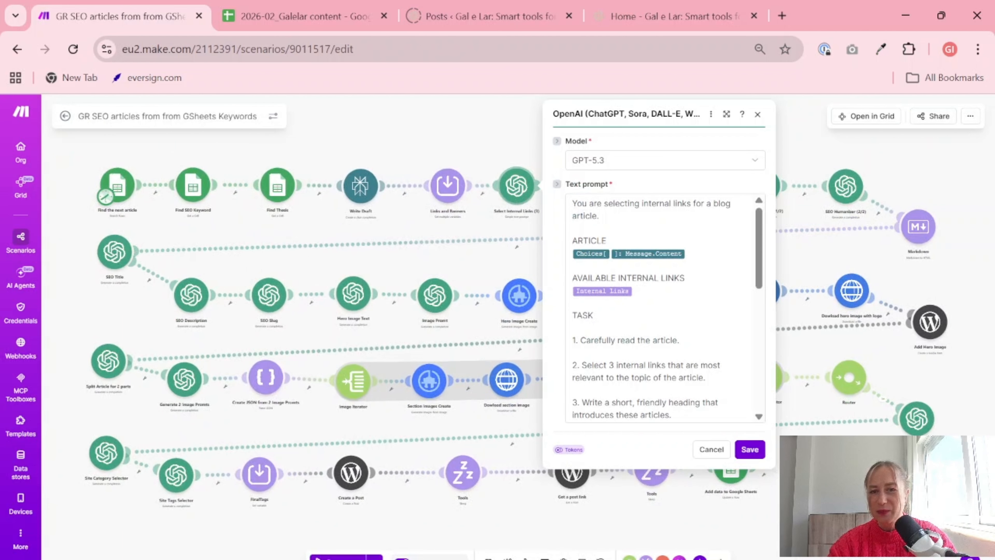
scroll(662, 309, down, 10)
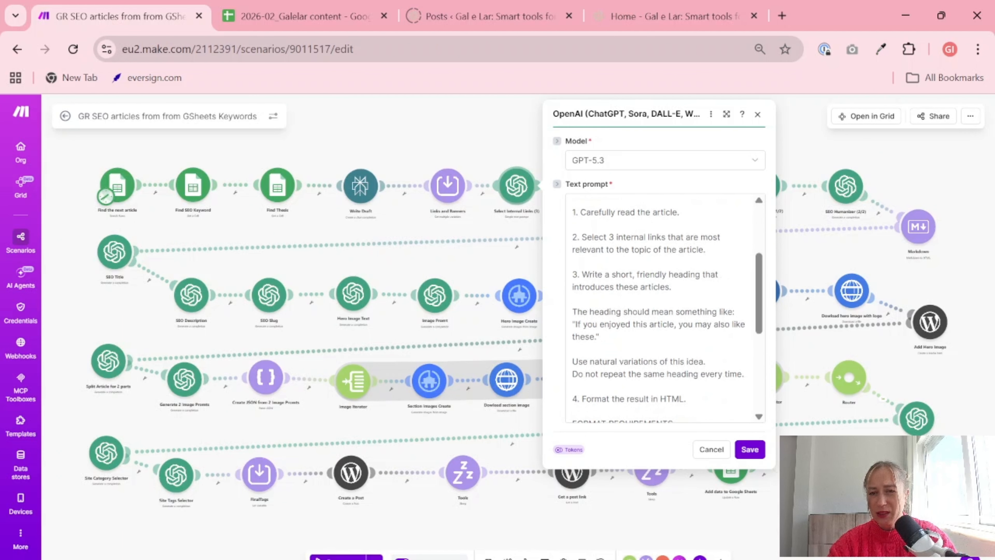
click(662, 313)
key(ctrl+a)
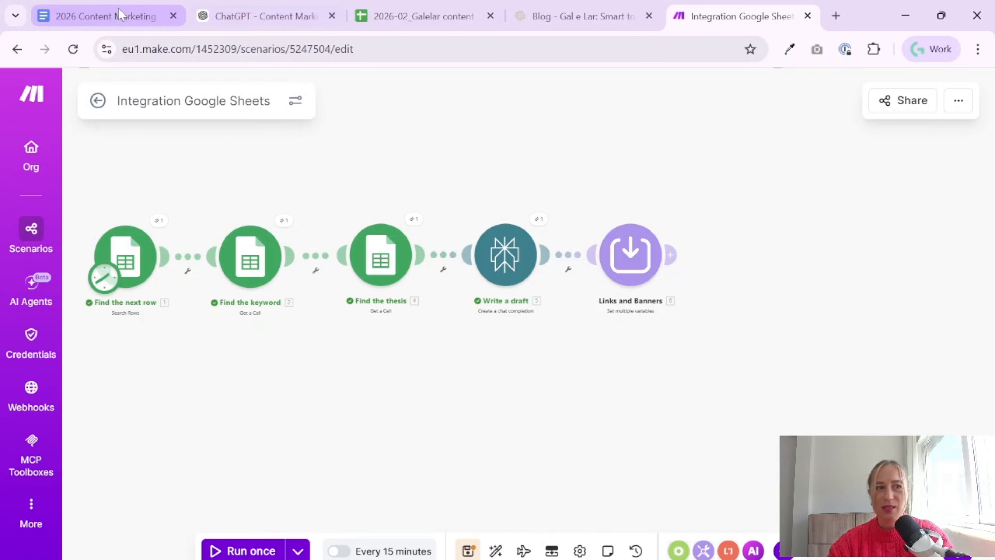
Switch to the 2026 Content Marketing Tutorial document in Google Docs and add the line "Select internal links" at its end
click(122, 14)
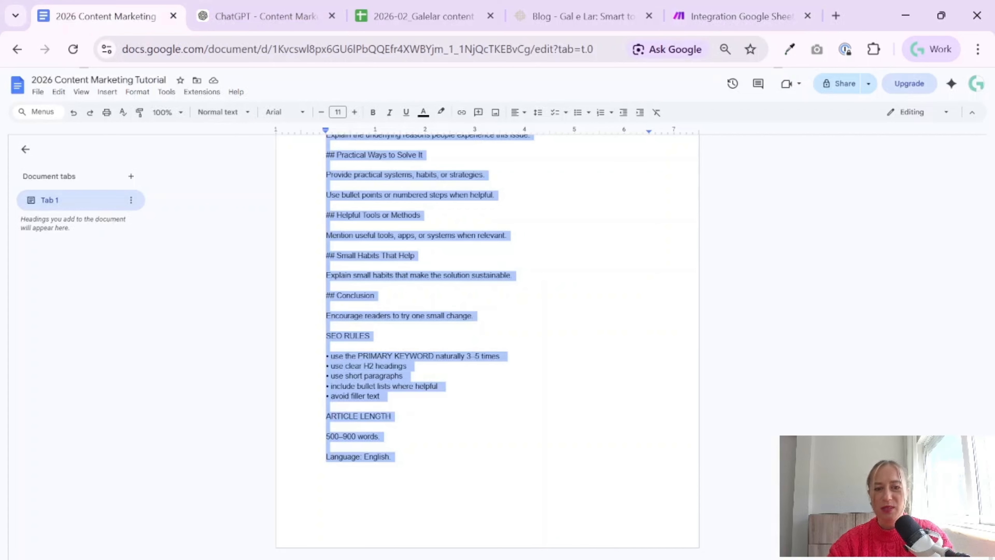
click(328, 466)
key(Return)
key(Return)
text(Select inte)
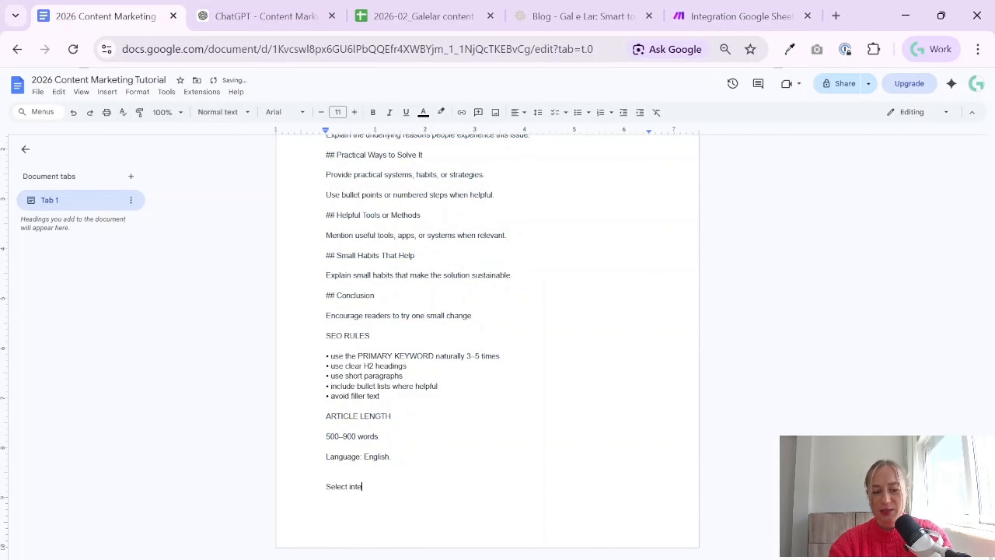
text(rnal link)
text(s)
key(Return)
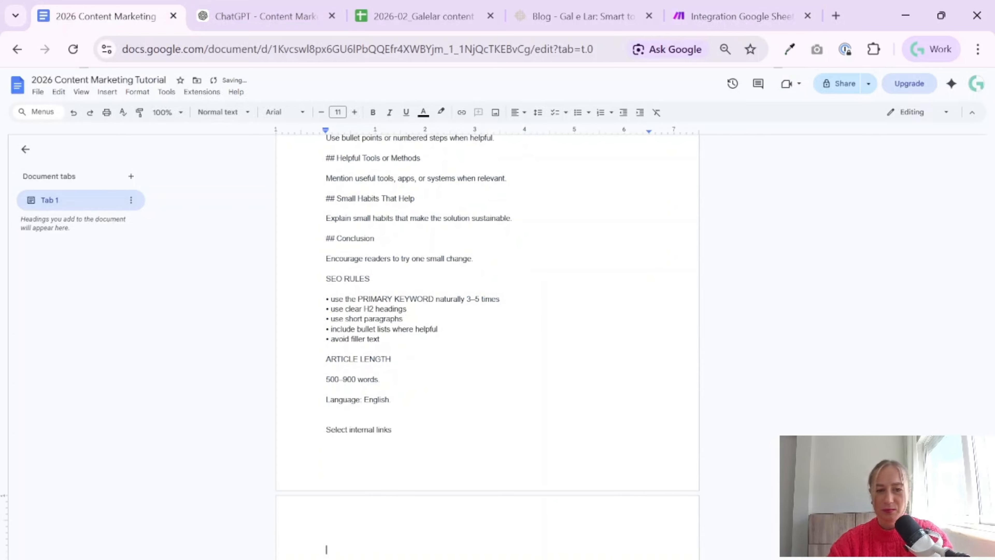
Format the "Select internal links" line as a centred heading at font size 15 and start a new line below
drag(392, 430, 326, 430)
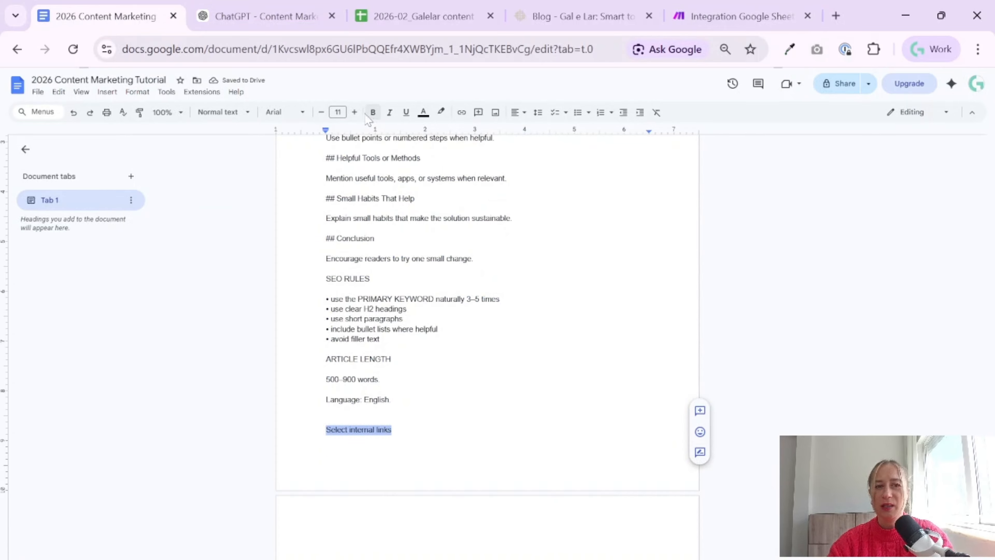
click(354, 112)
click(354, 112)
click(354, 112)
click(355, 112)
click(524, 112)
click(533, 130)
key(Right)
key(Return)
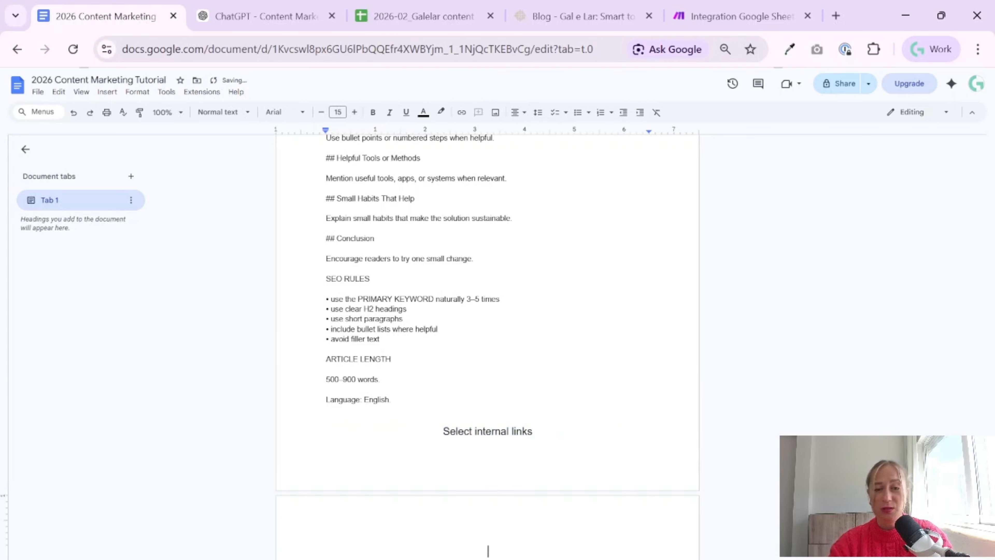
Paste the copied prompt below the "Select internal links" heading and left-align it
key(ctrl+v)
drag(490, 548, 248, 330)
scroll(437, 229, up, 9)
click(524, 112)
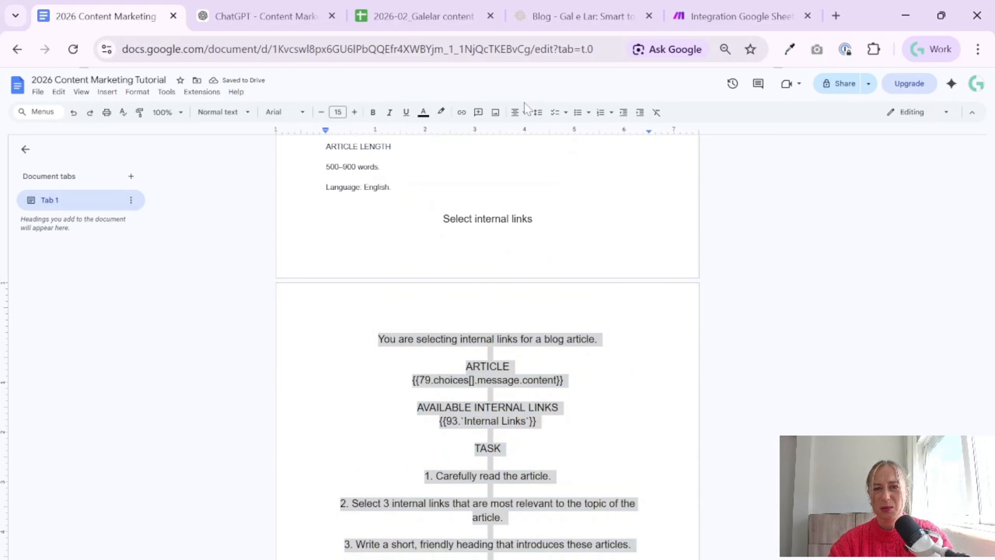
click(519, 131)
Push the "Select internal links" heading onto the next page, directly above its prompt
click(327, 394)
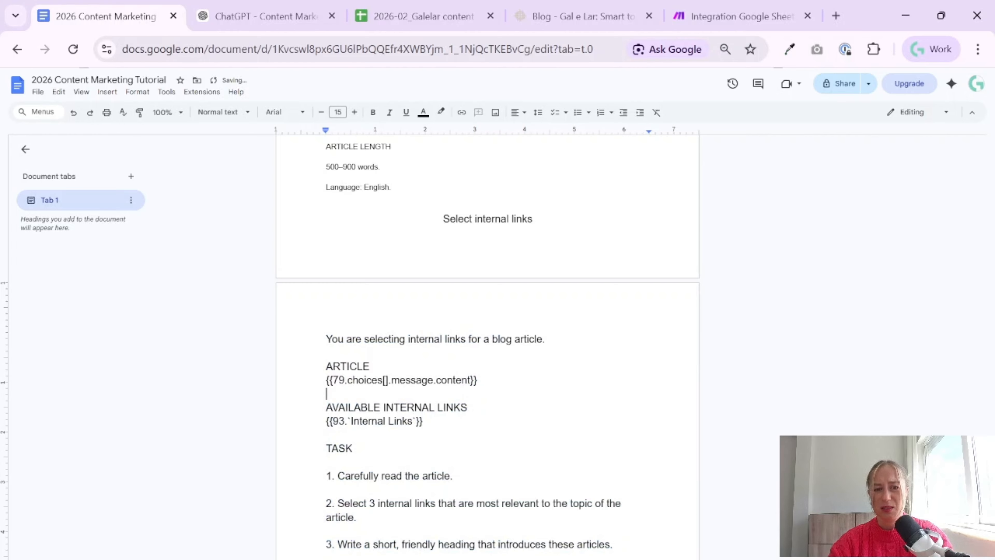
click(443, 219)
key(Return)
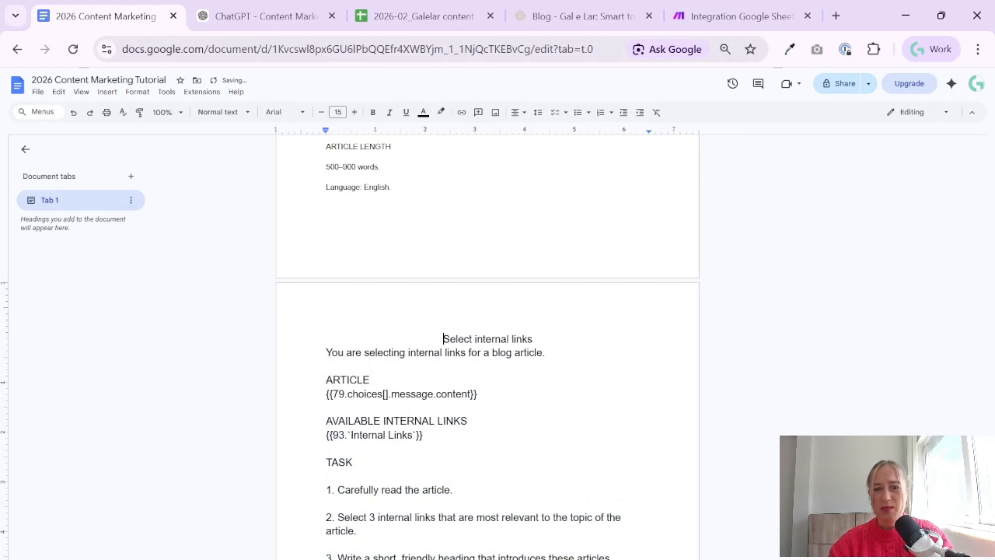
Review the prompt's task list and format requirements, and return to the Integration Google Sheets scenario in Make
scroll(488, 353, down, 10)
scroll(487, 353, up, 8)
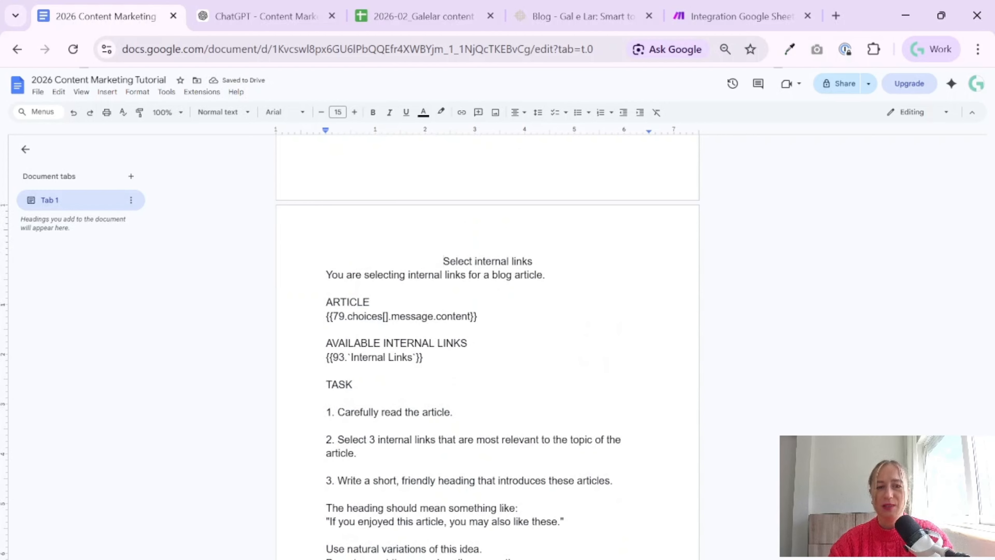
scroll(488, 353, down, 2)
drag(387, 348, 395, 457)
scroll(488, 352, down, 2)
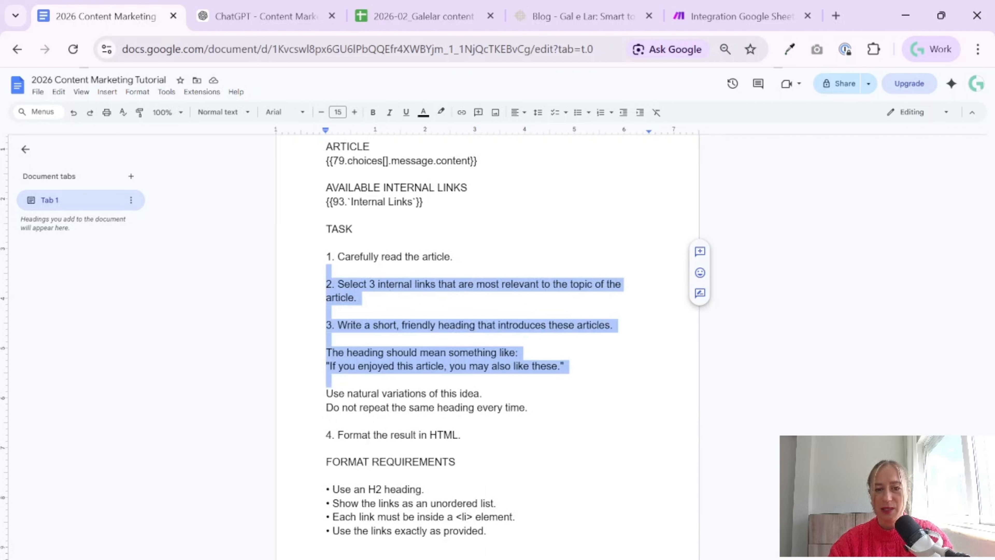
click(476, 338)
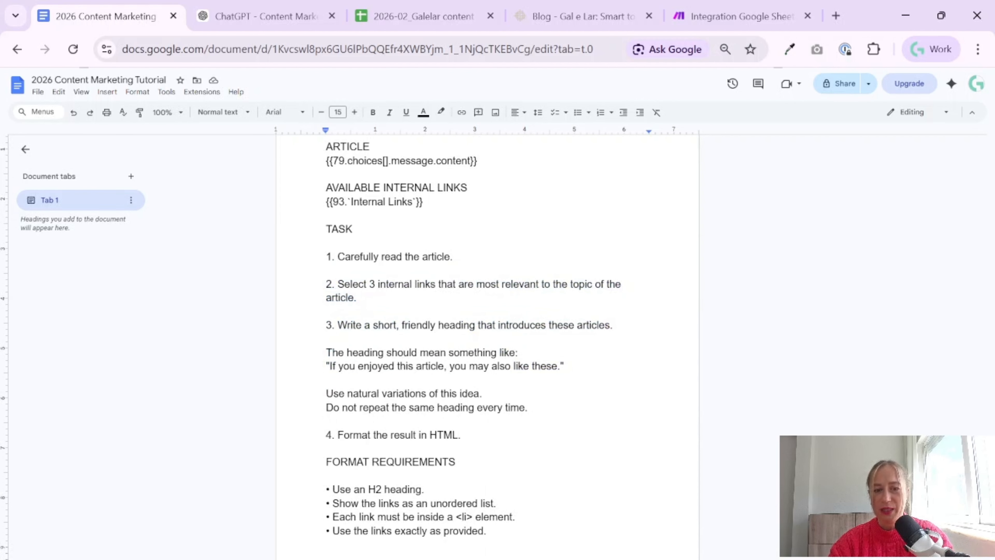
drag(326, 461, 460, 462)
drag(494, 545, 493, 533)
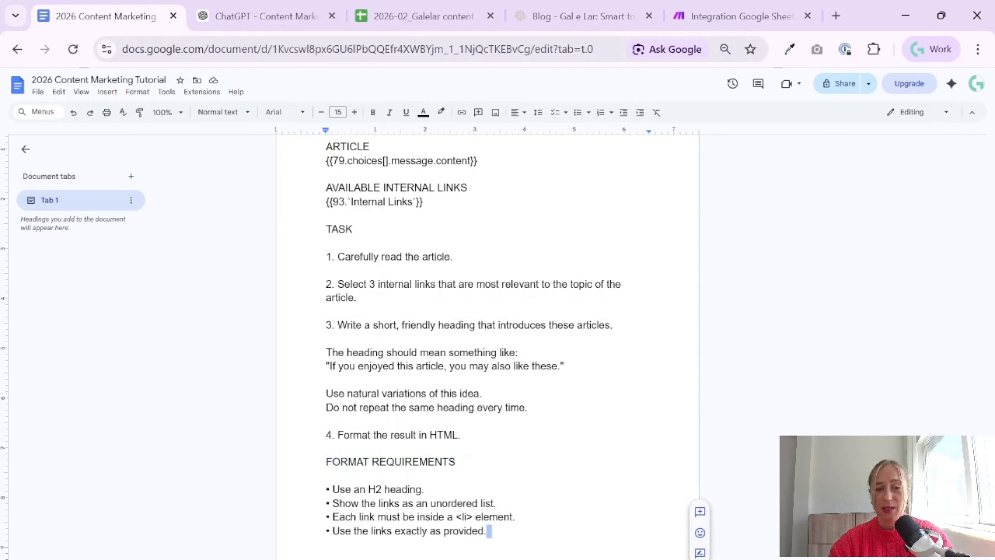
click(776, 12)
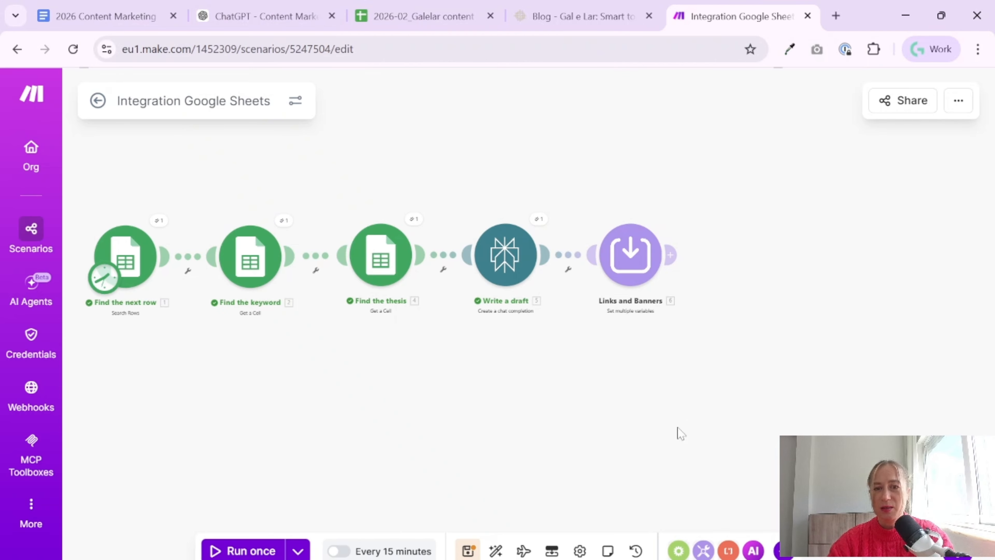
Add a Perplexity AI "Create a chat completion" module after the Links and Banners module
click(671, 254)
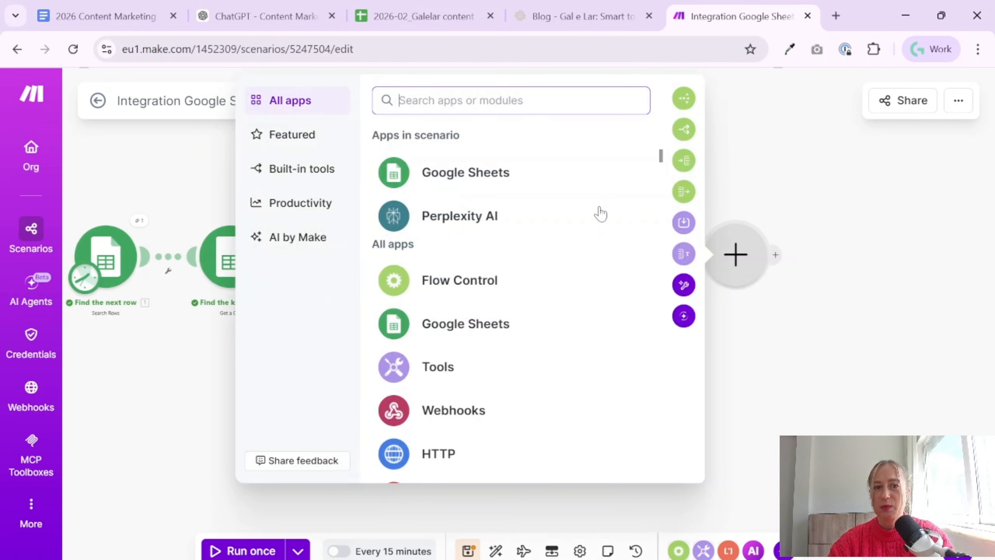
text(chat)
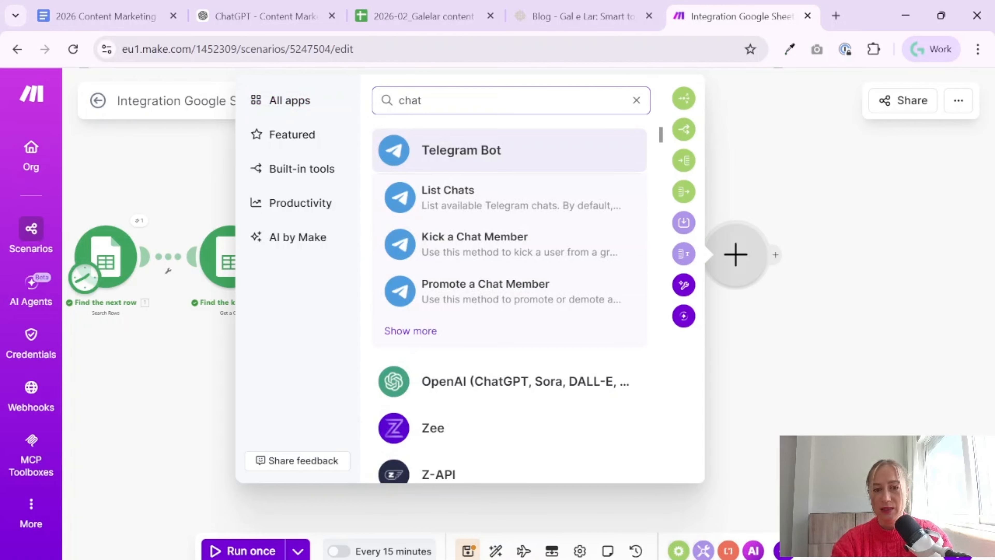
key(BackSpace)
text(perpl)
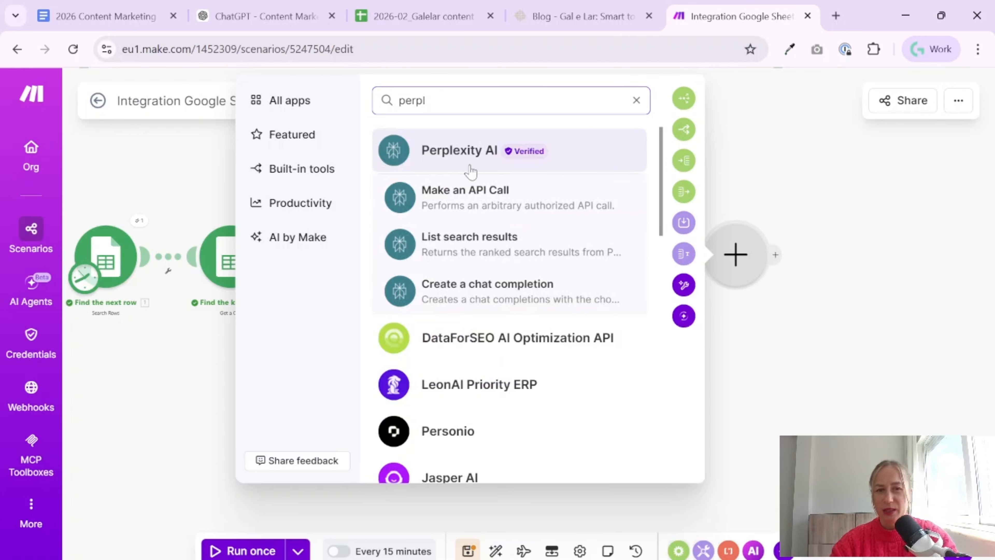
click(547, 295)
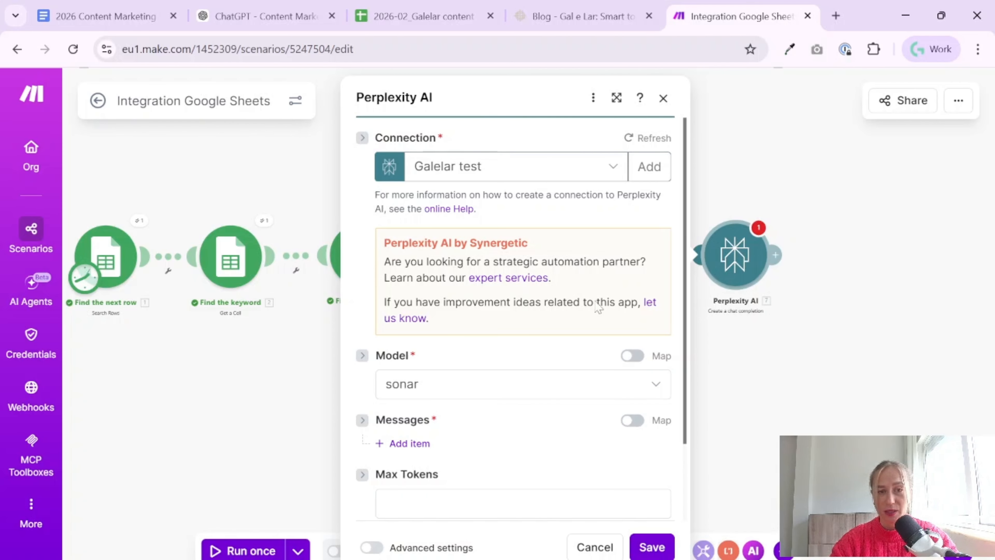
Set the new Perplexity AI module's model to sonar-reasoning
scroll(587, 330, down, 3)
click(657, 293)
click(597, 278)
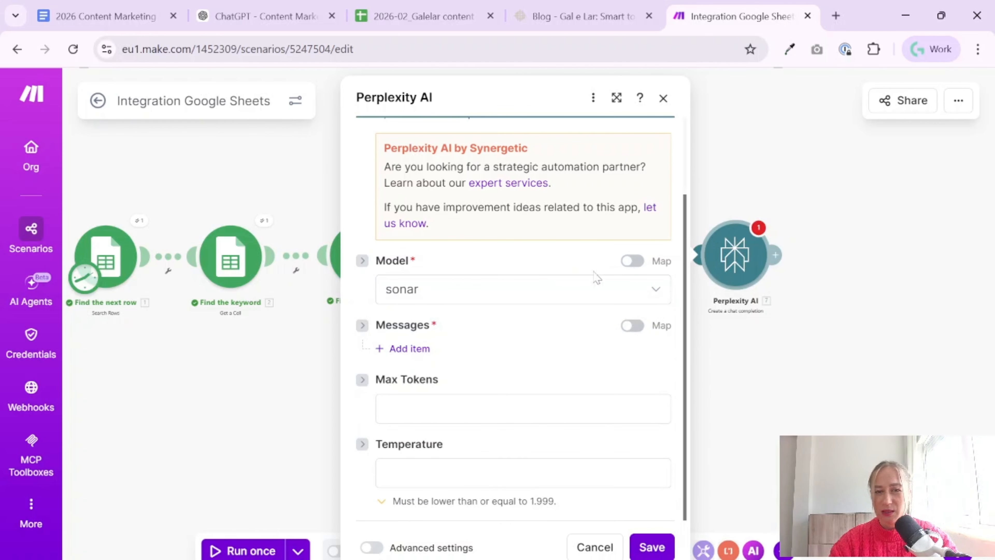
click(659, 295)
click(564, 370)
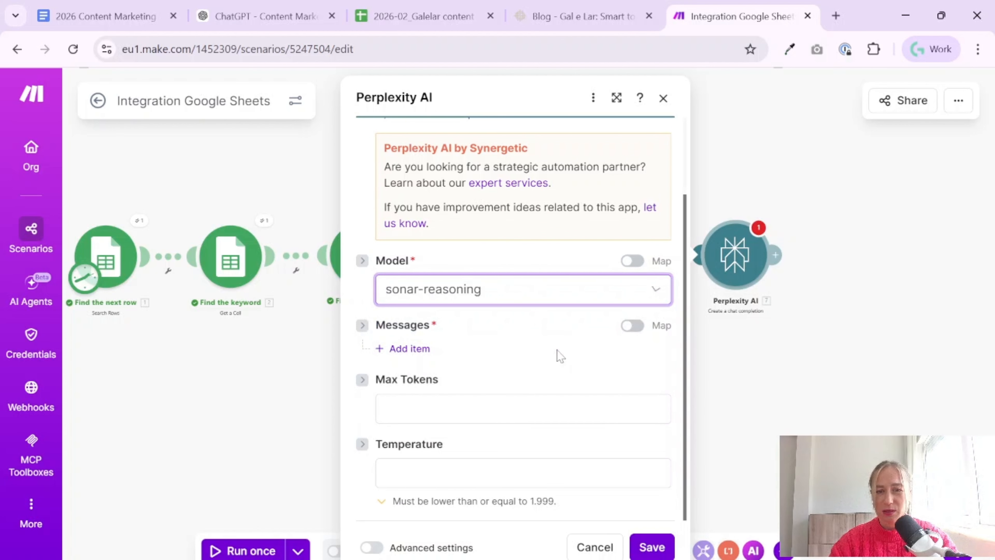
Add a message item with the User role and paste the copied internal-links prompt as its content
click(400, 348)
scroll(460, 371, down, 2)
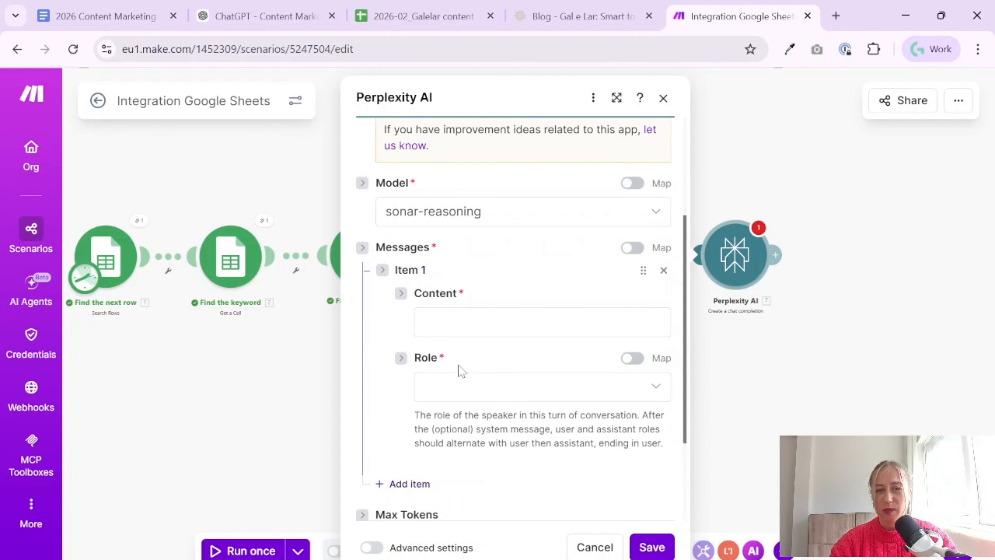
click(474, 396)
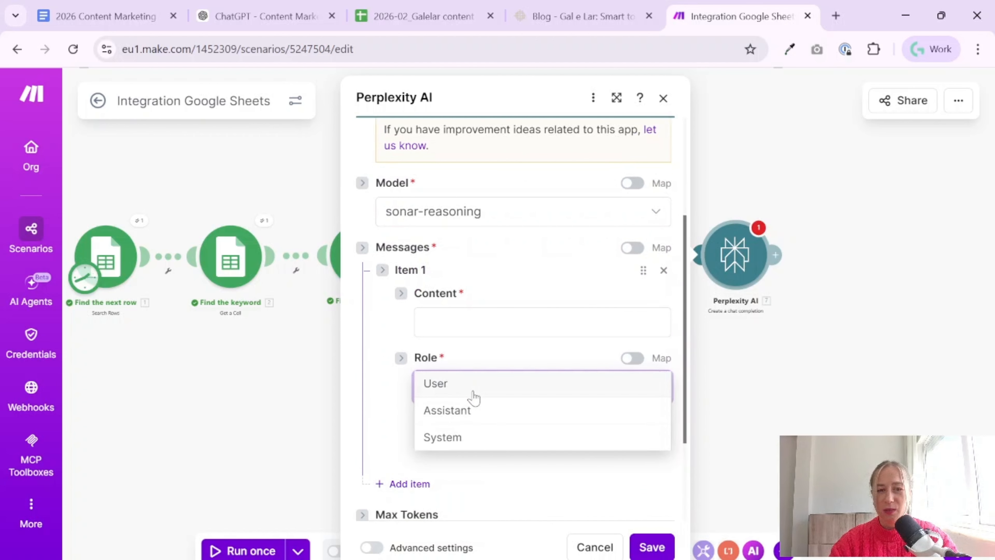
click(489, 393)
click(548, 322)
key(ctrl+v)
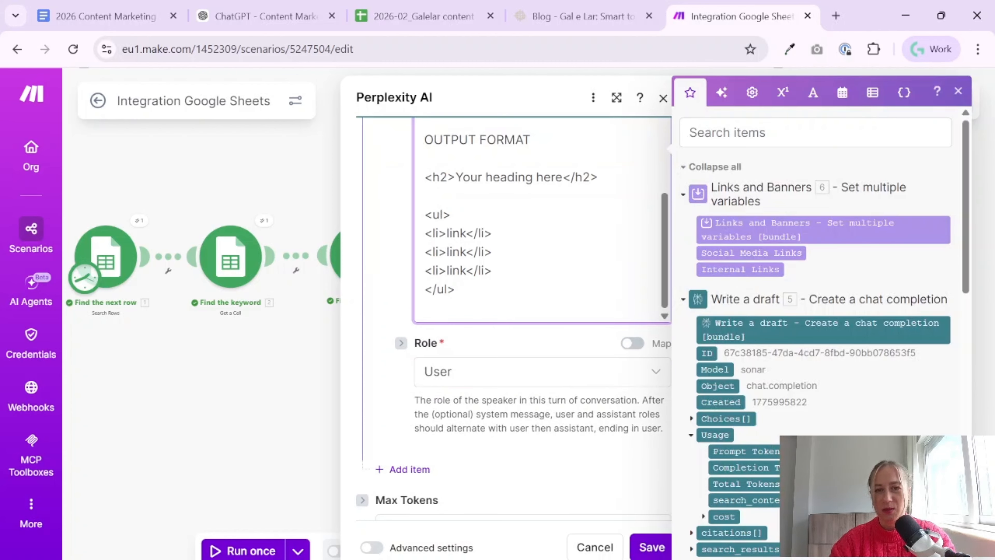
Remove the pasted placeholder below ARTICLE in the prompt, leaving an empty line in its place
scroll(627, 300, up, 10)
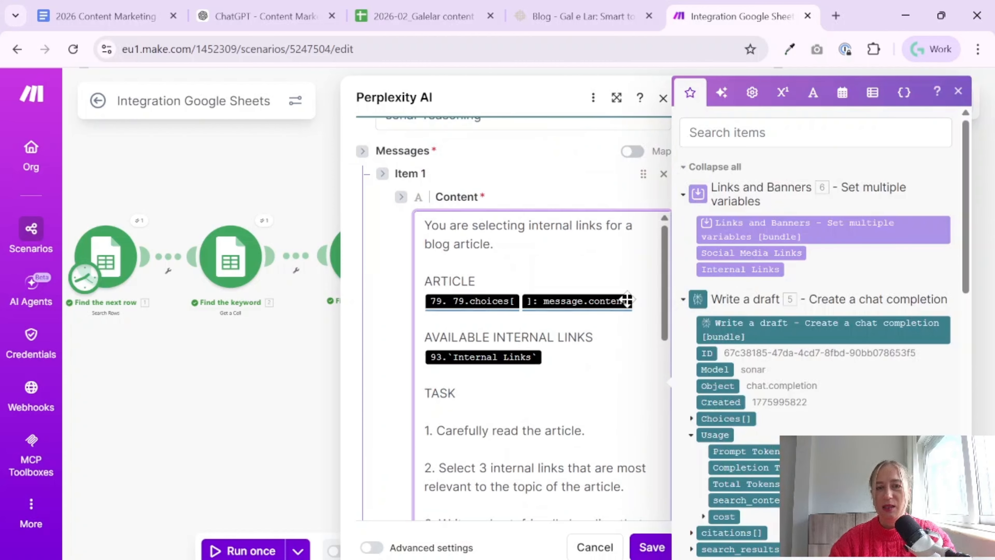
click(640, 300)
key(BackSpace)
key(BackSpace)
key(BackSpace)
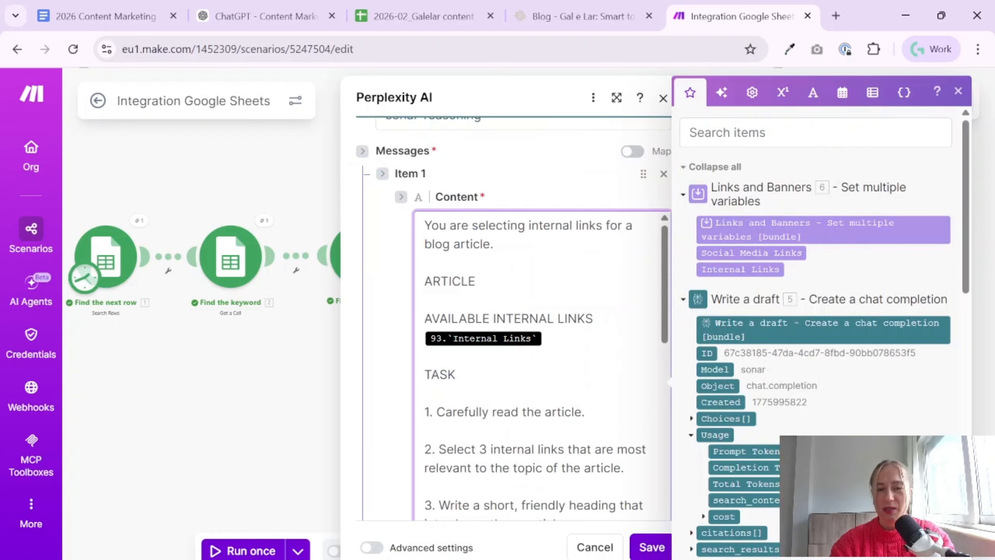
key(Return)
Map the Write a draft module's Choices[] Message Content under ARTICLE, keeping a blank line before AVAILABLE INTERNAL LINKS
scroll(748, 343, down, 4)
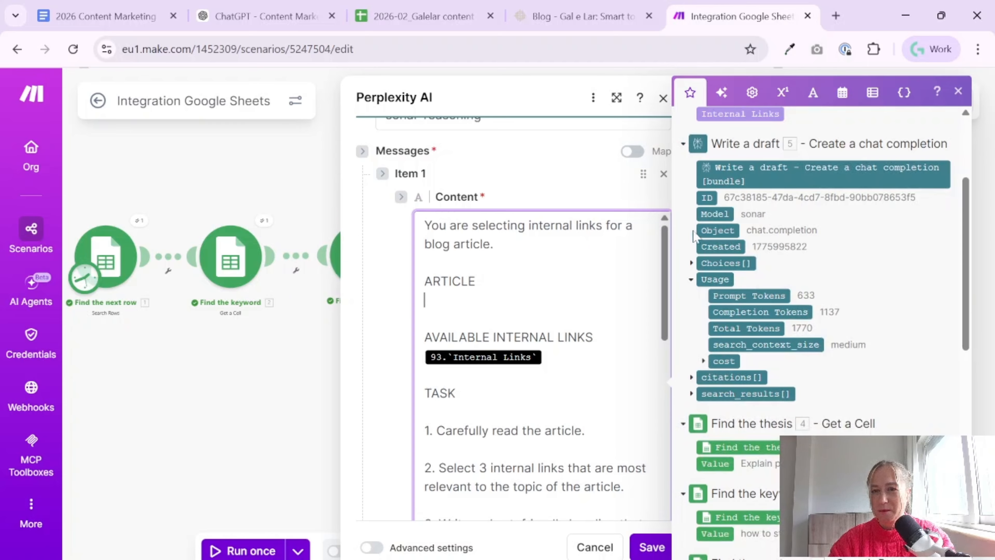
click(692, 264)
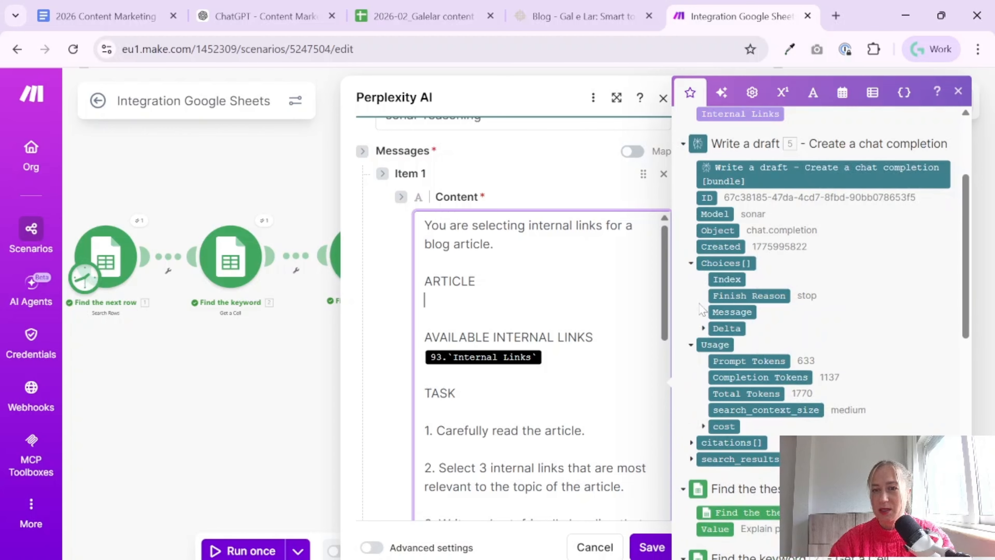
click(703, 312)
drag(726, 341, 502, 291)
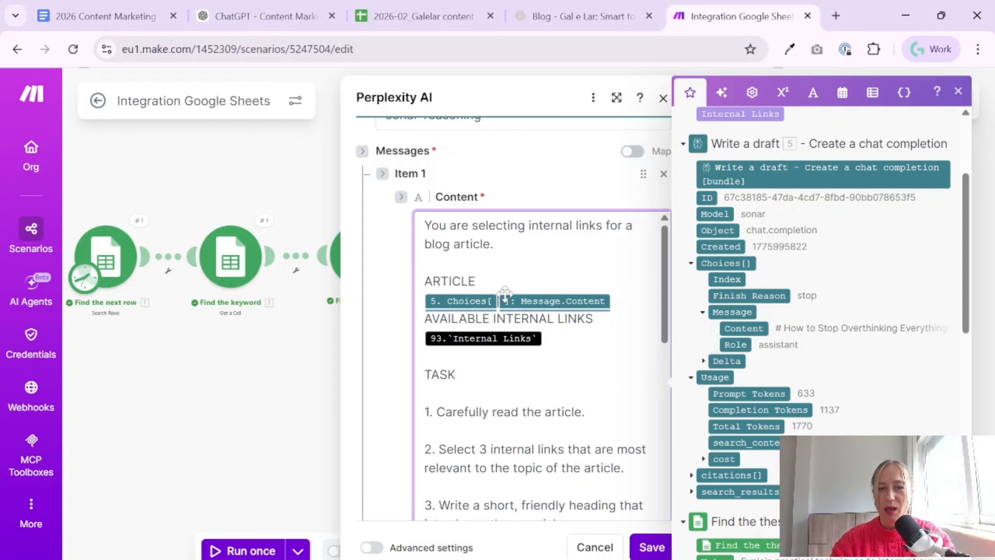
click(475, 318)
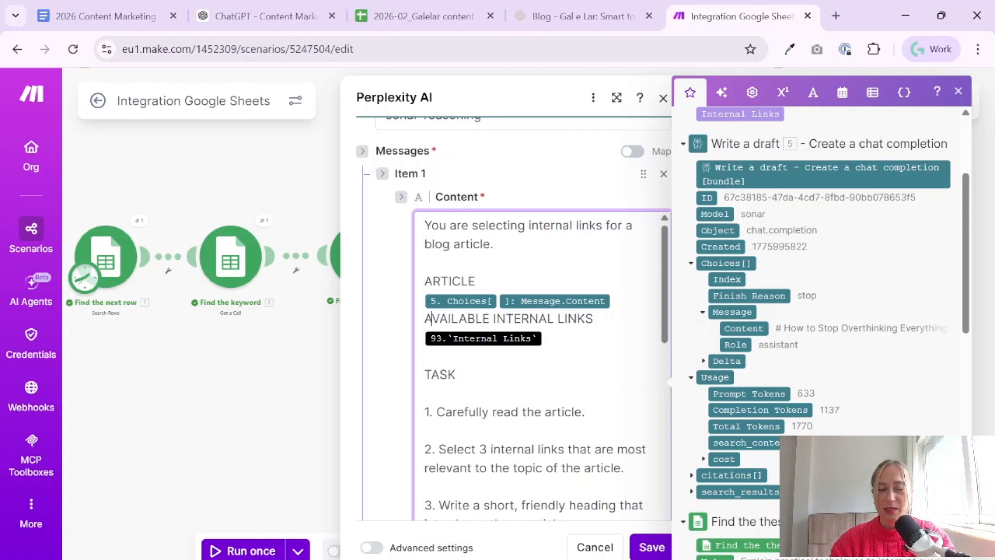
key(Left)
key(Return)
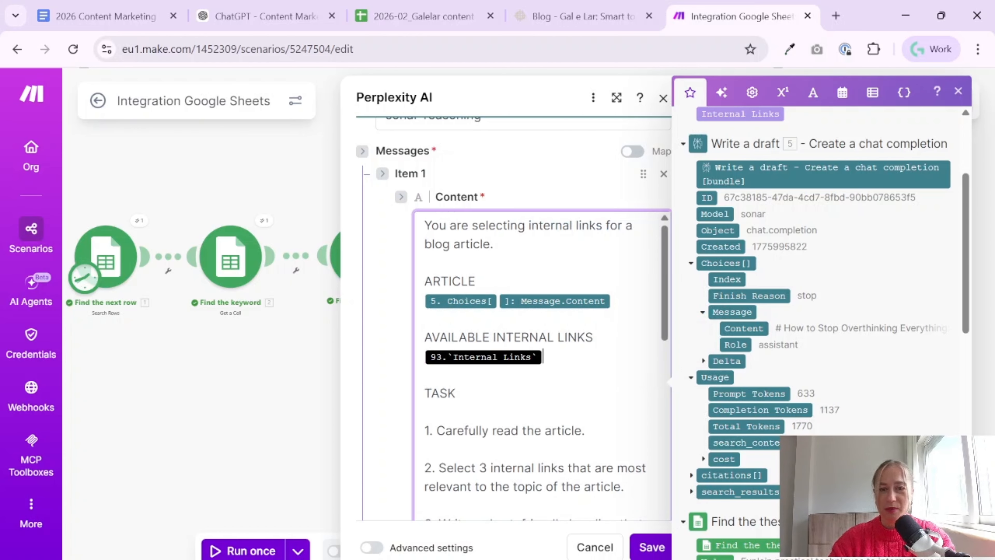
Replace the placeholder under AVAILABLE INTERNAL LINKS with the Links and Banners module's Internal Links variable, and save the module
key(BackSpace)
key(BackSpace)
key(Return)
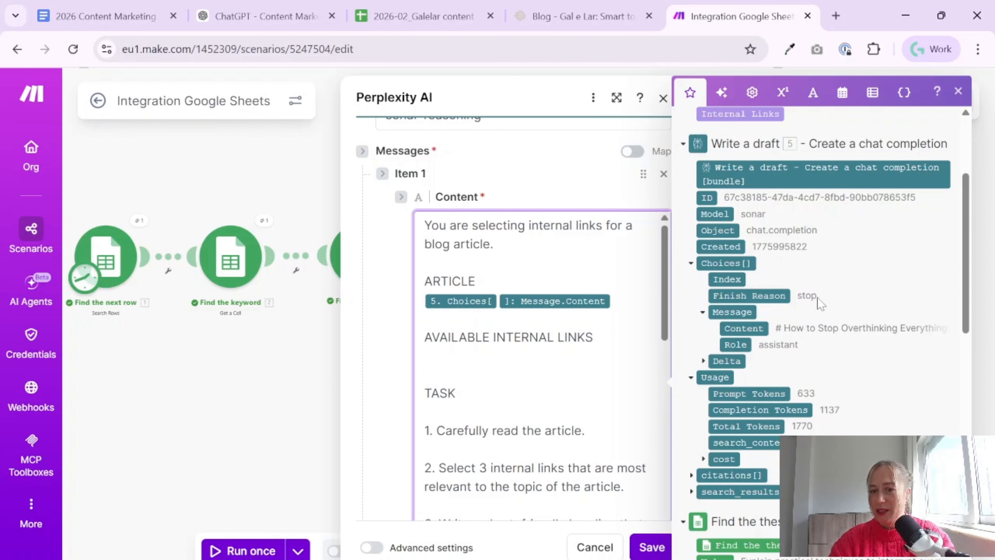
scroll(820, 302, up, 4)
drag(736, 269, 470, 375)
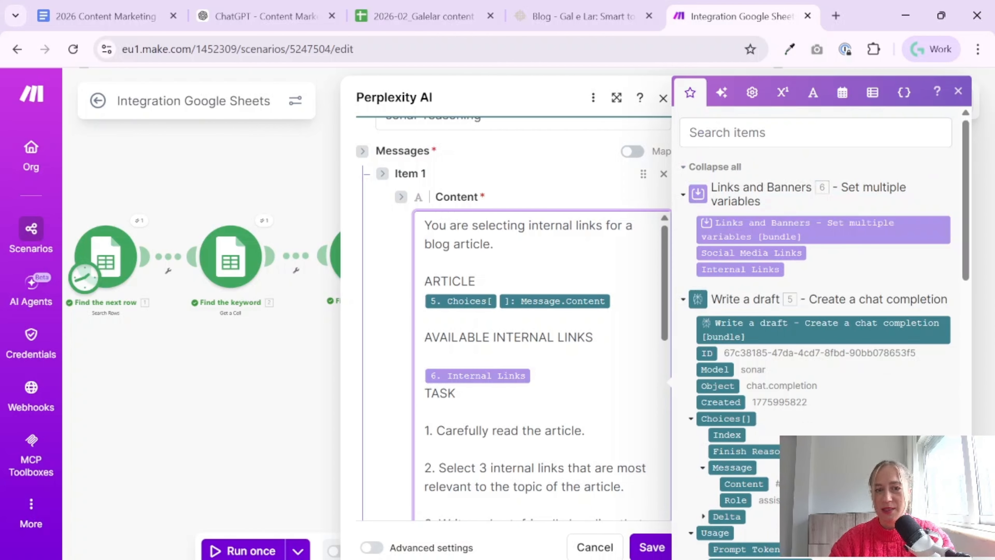
click(492, 358)
key(BackSpace)
key(Down)
key(Return)
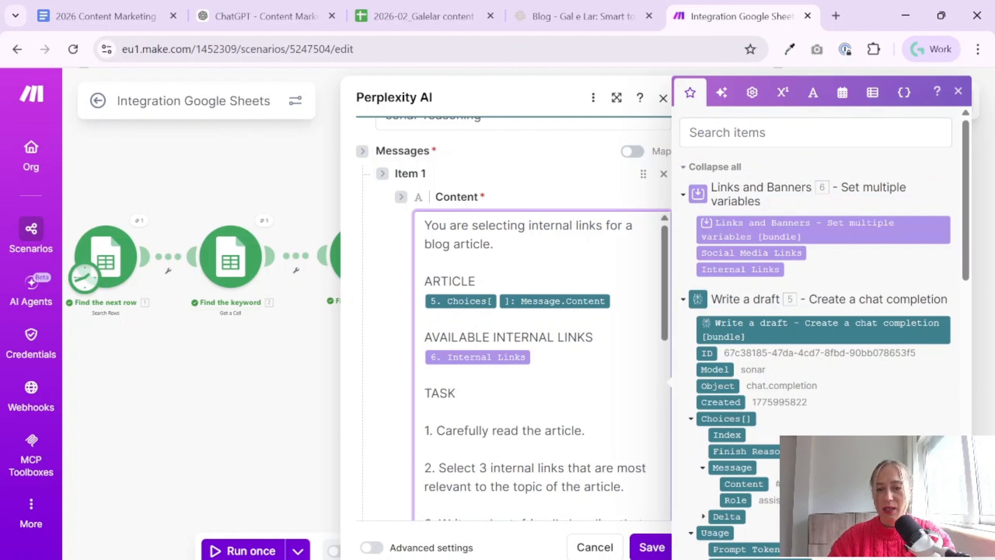
click(651, 545)
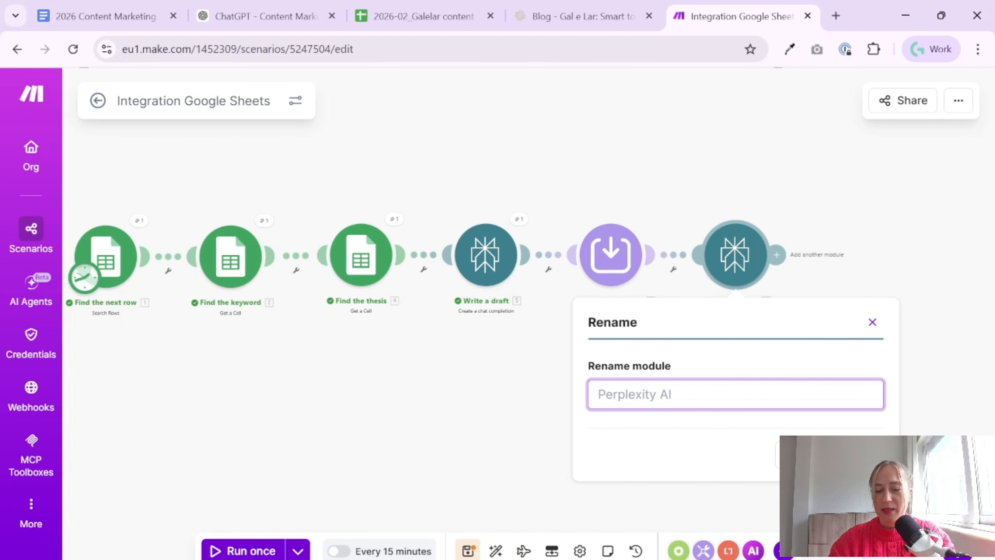
Rename the new Perplexity AI module as "Select internal links" and save the scenario
text(Select int)
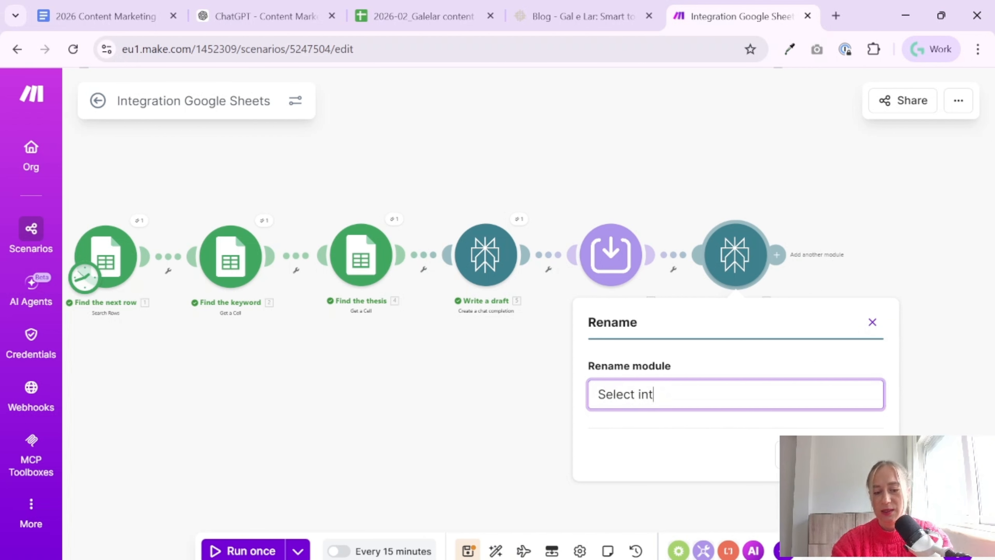
text(ernal links)
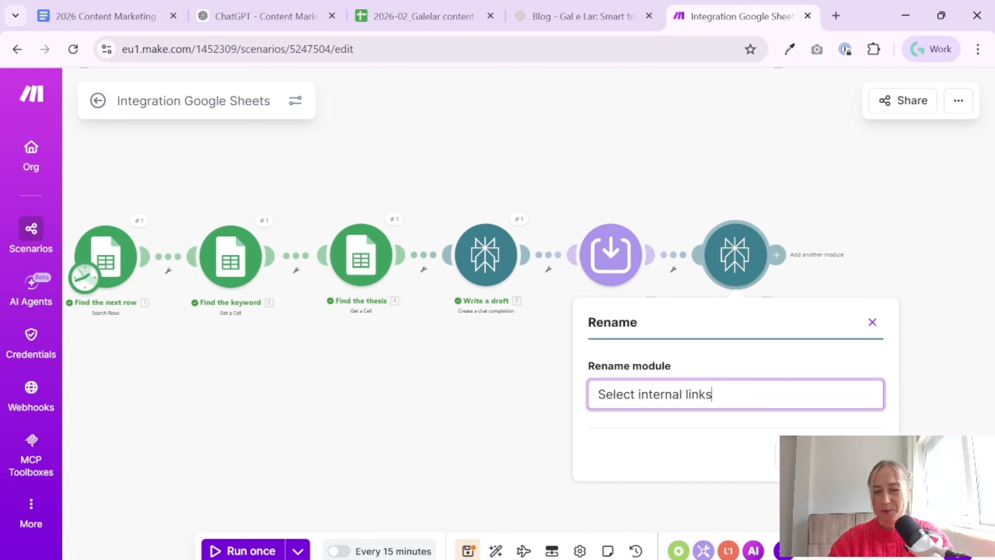
key(Return)
click(470, 550)
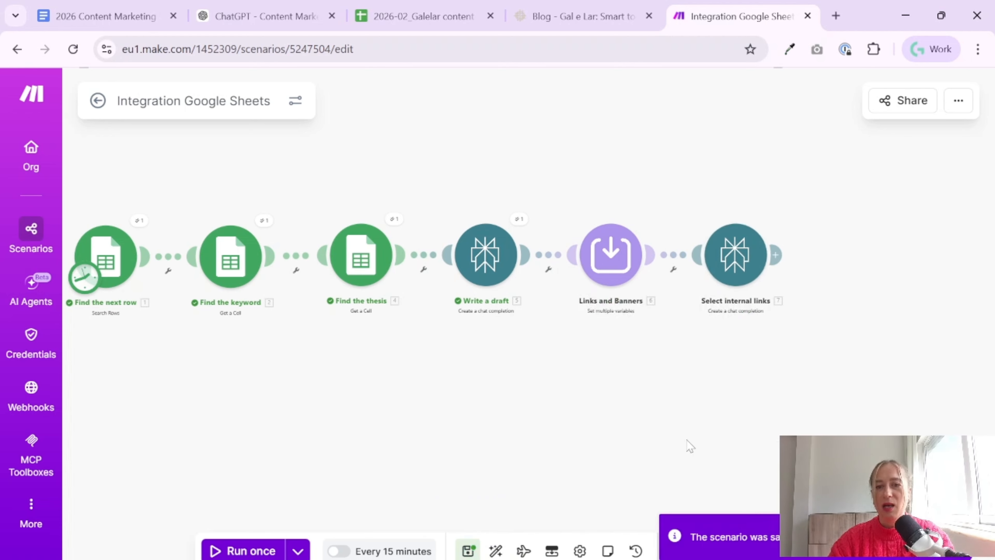
Review the Social Media Links and Internal Links variables in the Links and Banners module, and close its settings
drag(256, 365, 309, 367)
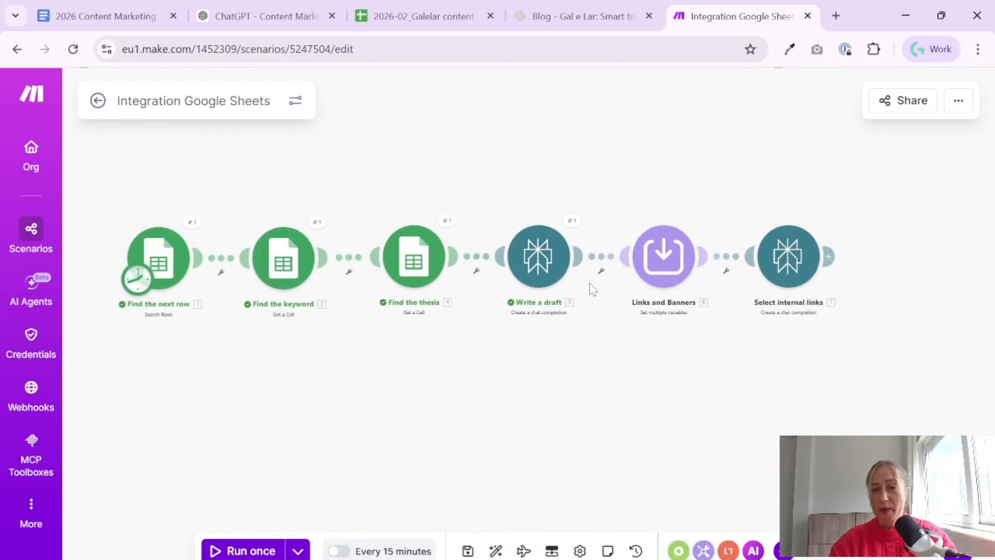
click(652, 279)
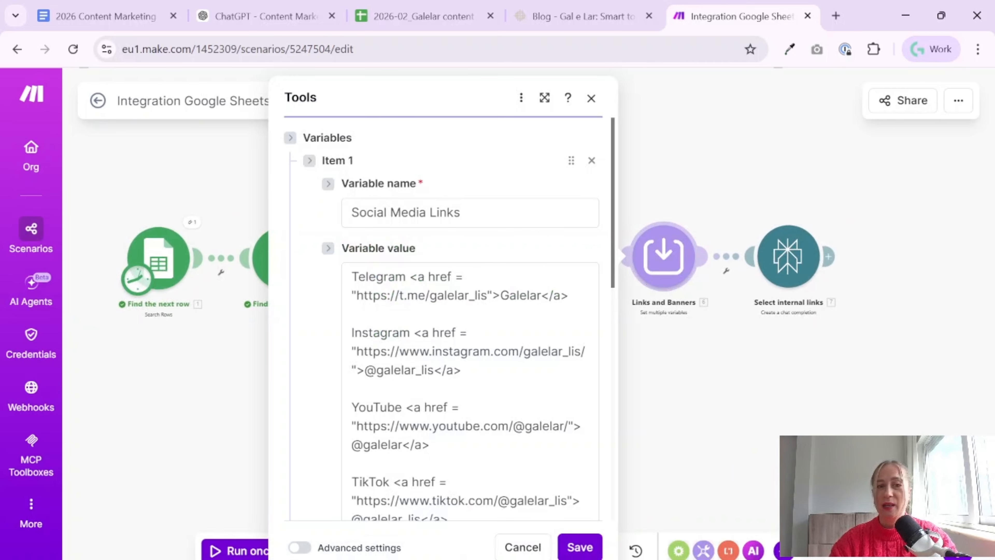
scroll(470, 353, down, 5)
scroll(470, 353, down, 5)
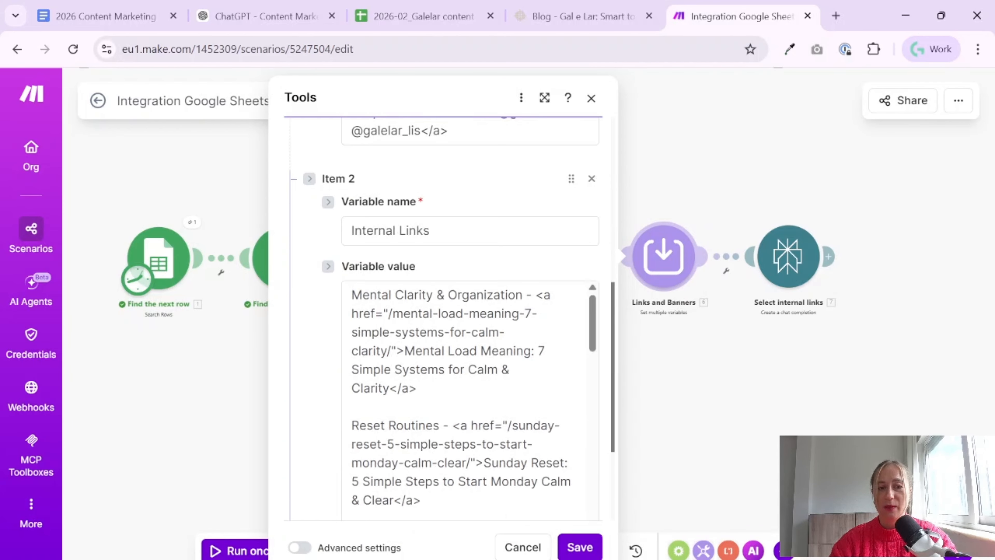
scroll(470, 392, down, 5)
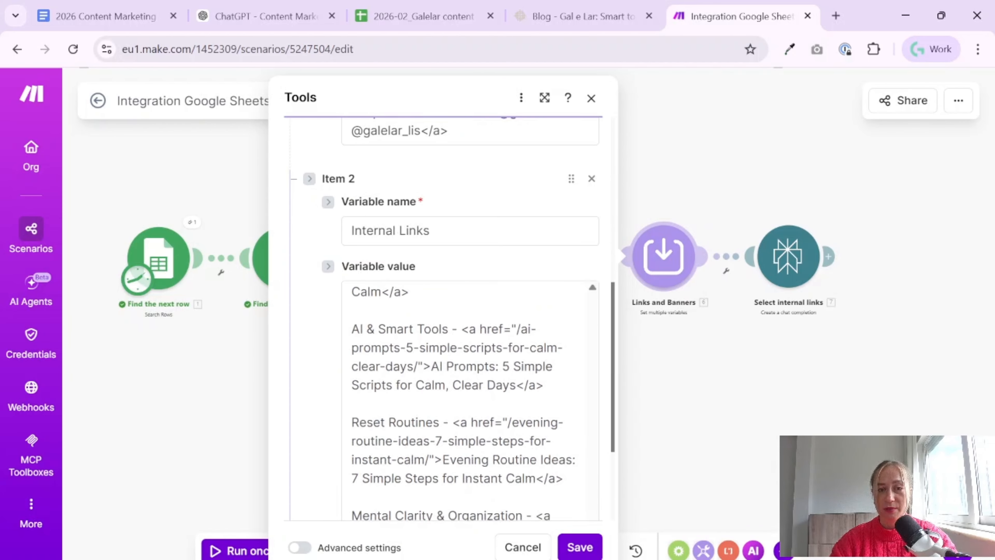
click(780, 263)
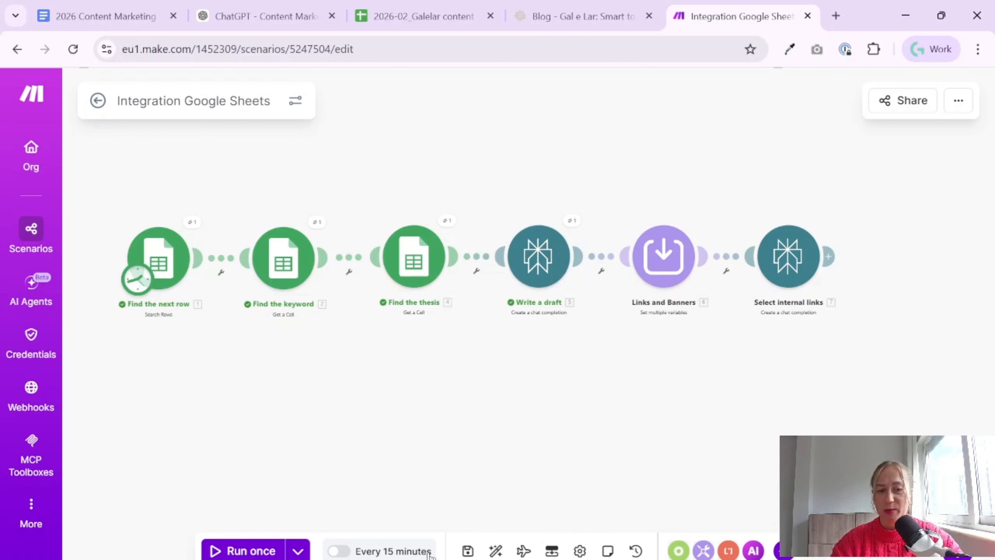
Run the scenario once, check the first keyword and its article thesis in the Google Sheets content plan, and return to Make
key(ctrl+Return)
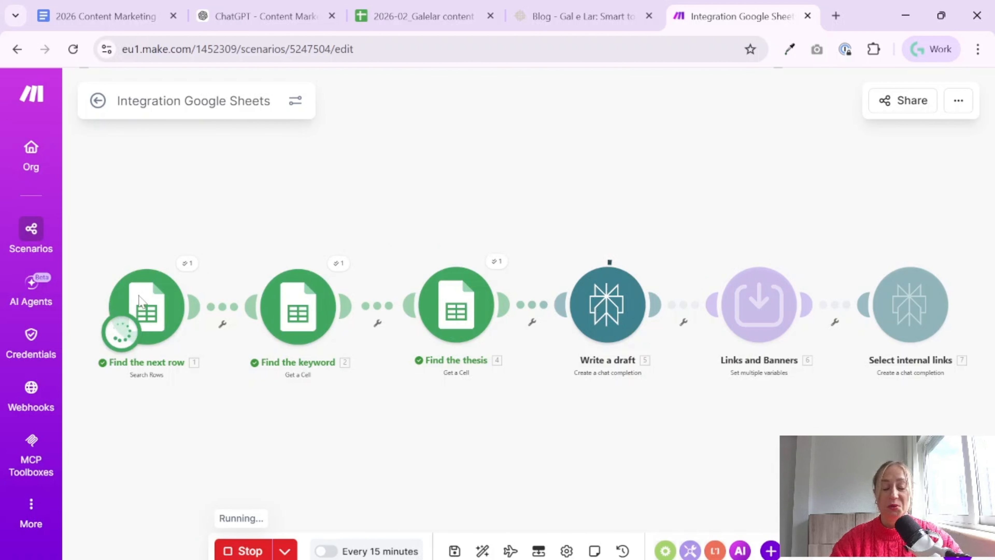
click(424, 15)
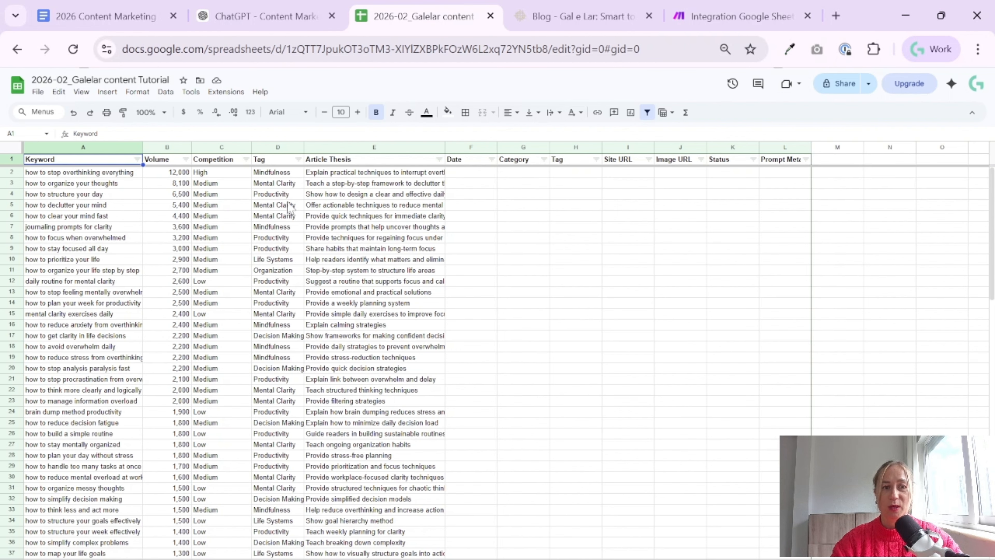
click(95, 176)
click(348, 173)
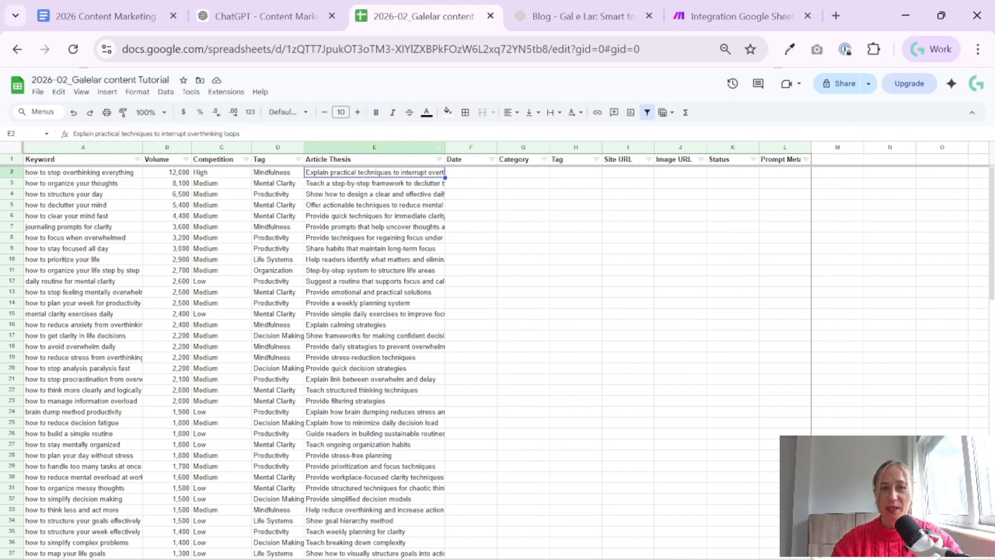
click(741, 16)
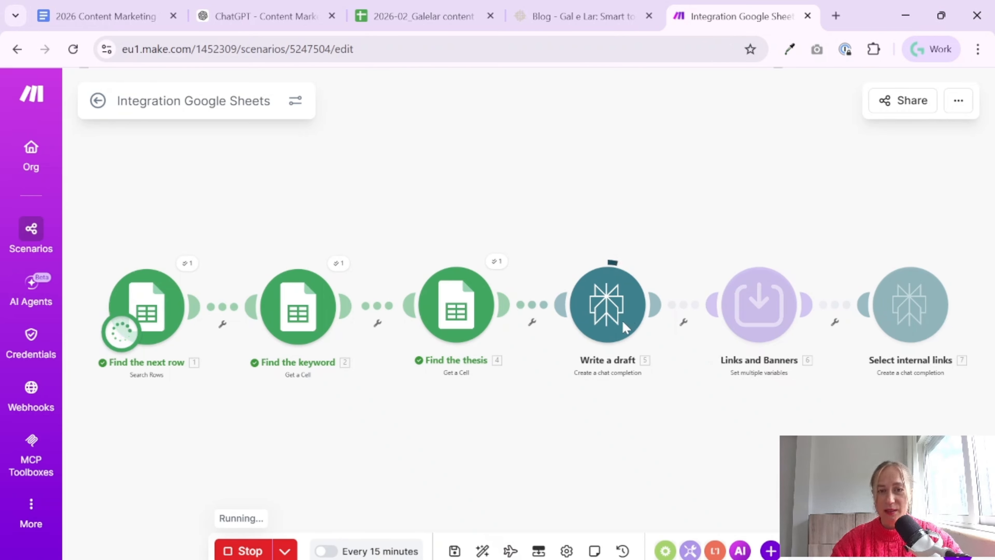
Set the Select internal links module's model to sonar and save the module
drag(703, 400, 557, 376)
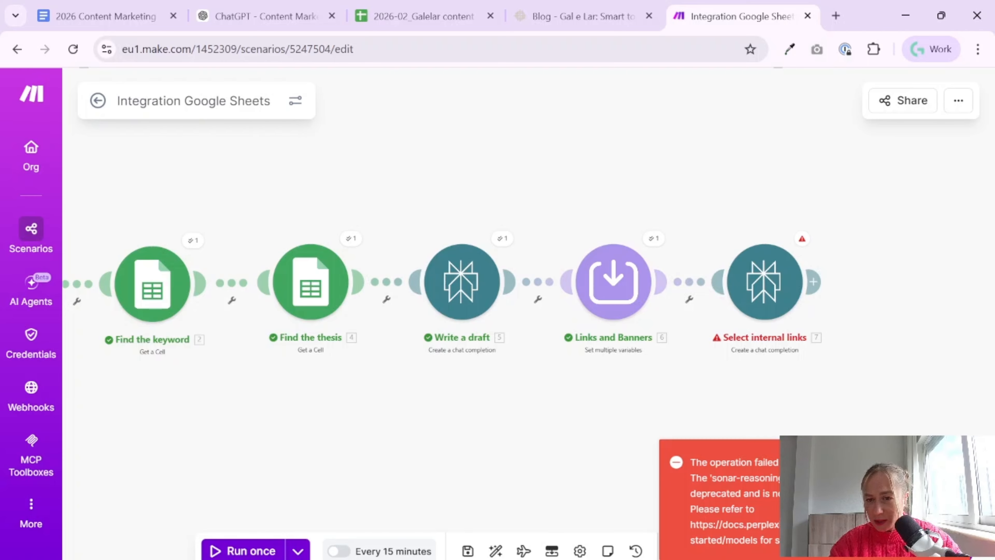
click(762, 287)
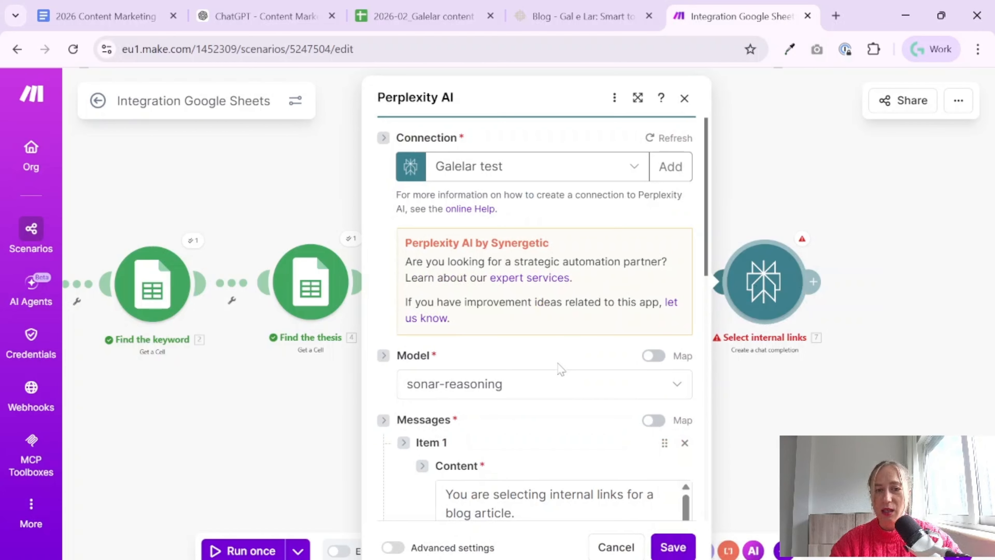
click(571, 383)
click(451, 228)
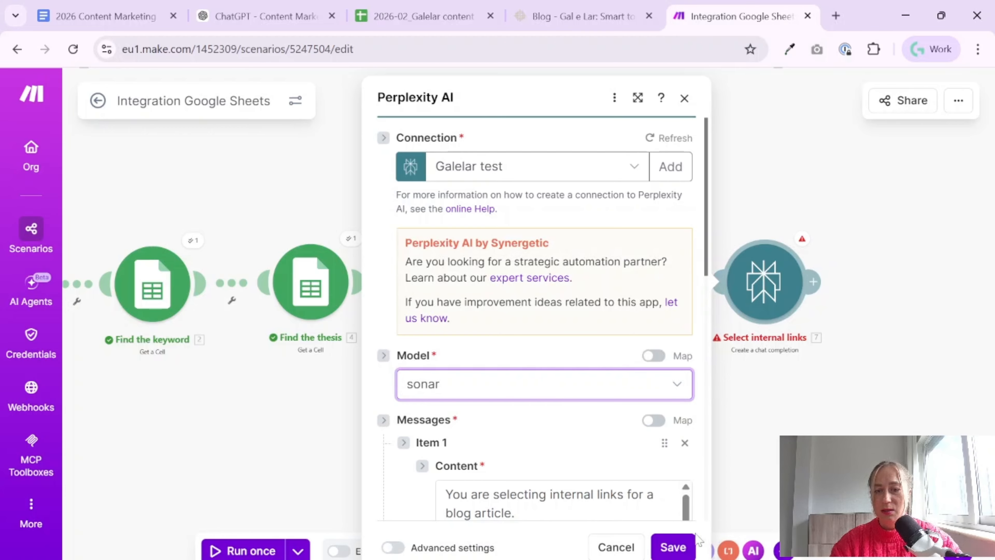
click(663, 547)
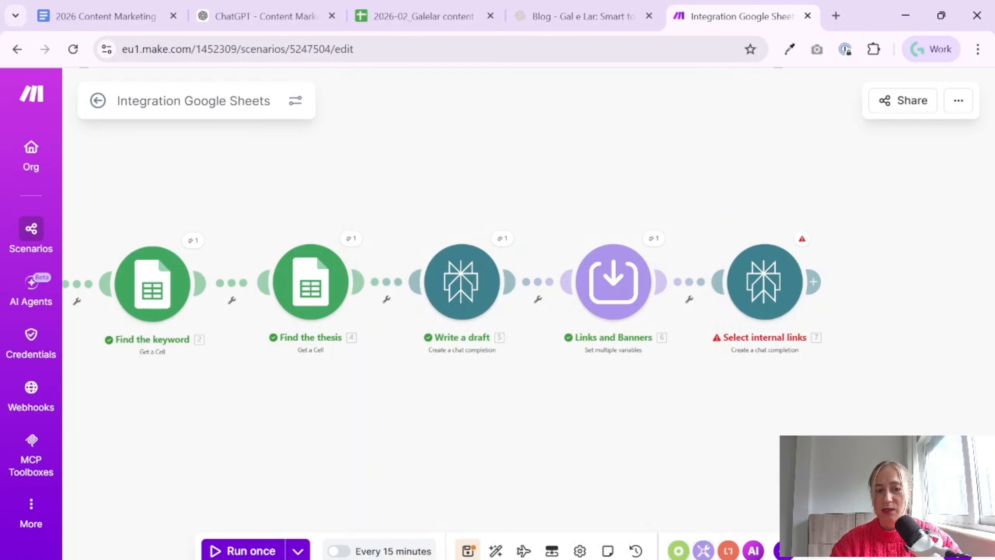
Run the scenario once and expand the Select internal links module's output down to the first choice's message content
click(243, 551)
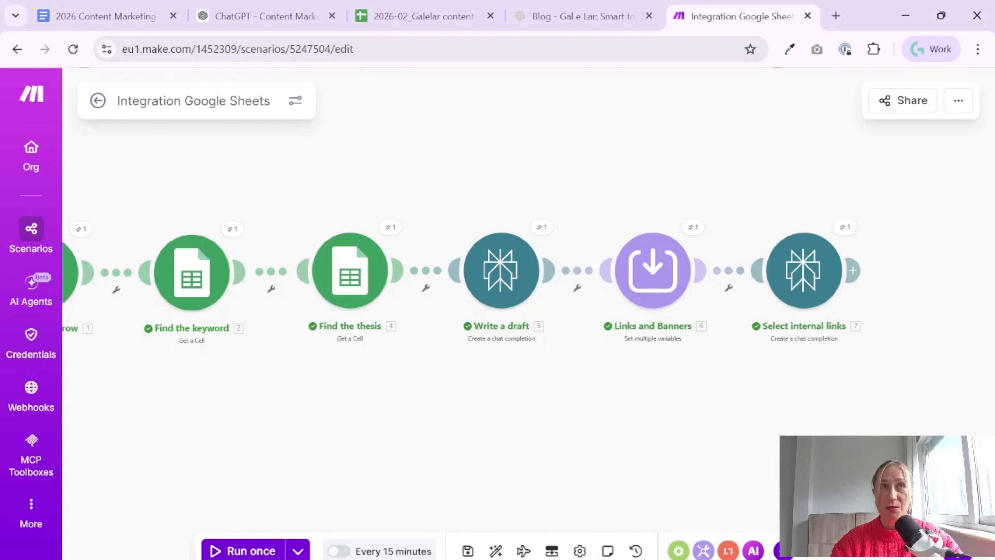
drag(891, 425, 727, 422)
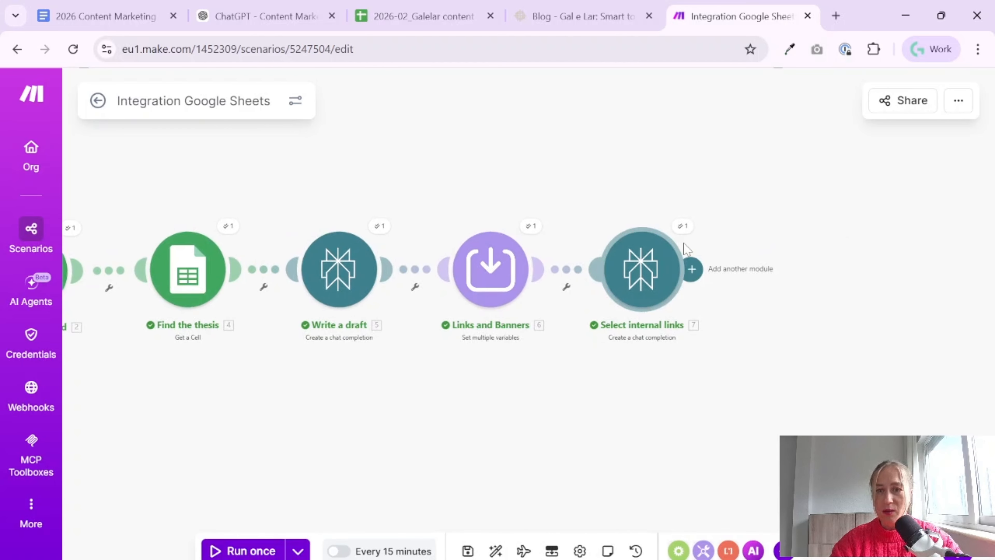
click(685, 231)
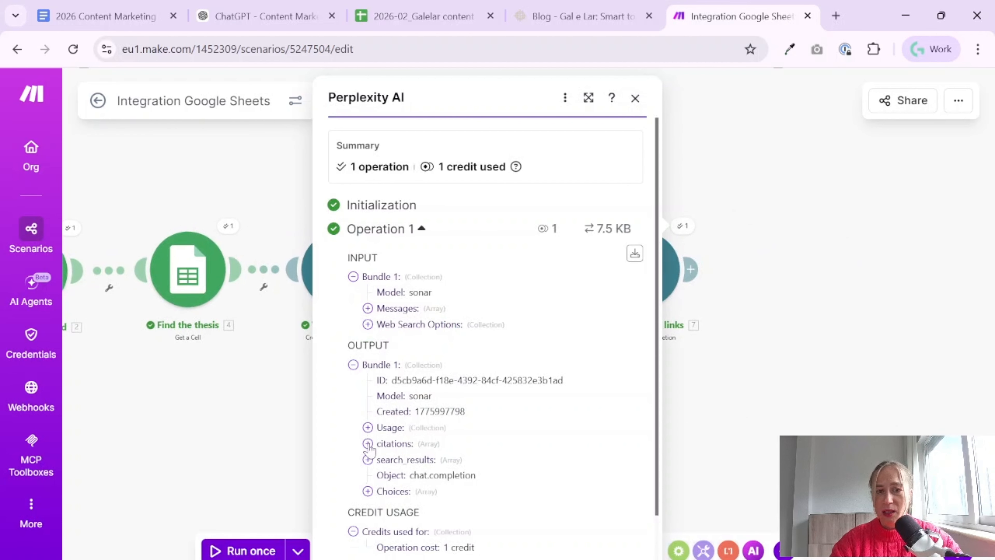
click(367, 491)
scroll(370, 500, down, 2)
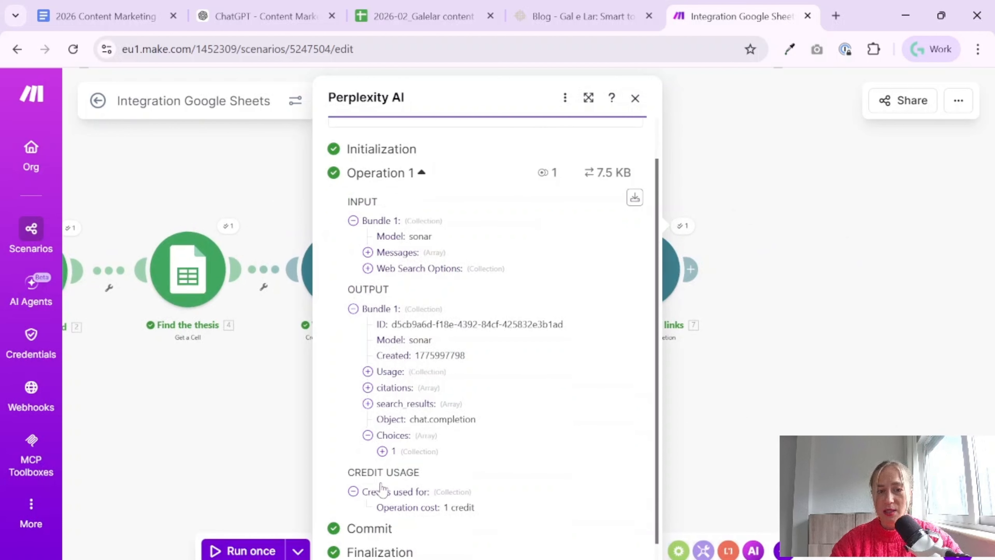
click(382, 440)
click(396, 471)
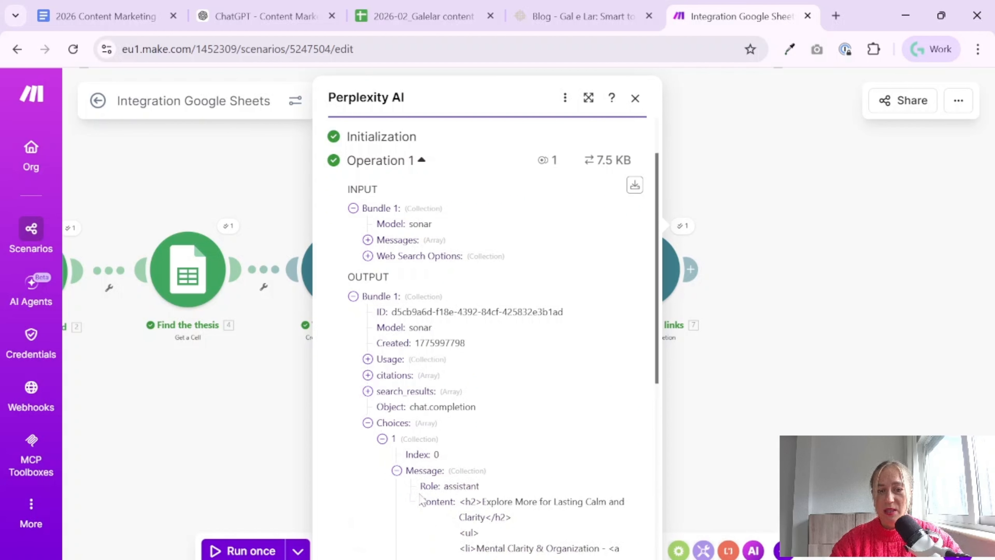
scroll(515, 476, down, 4)
scroll(462, 341, down, 4)
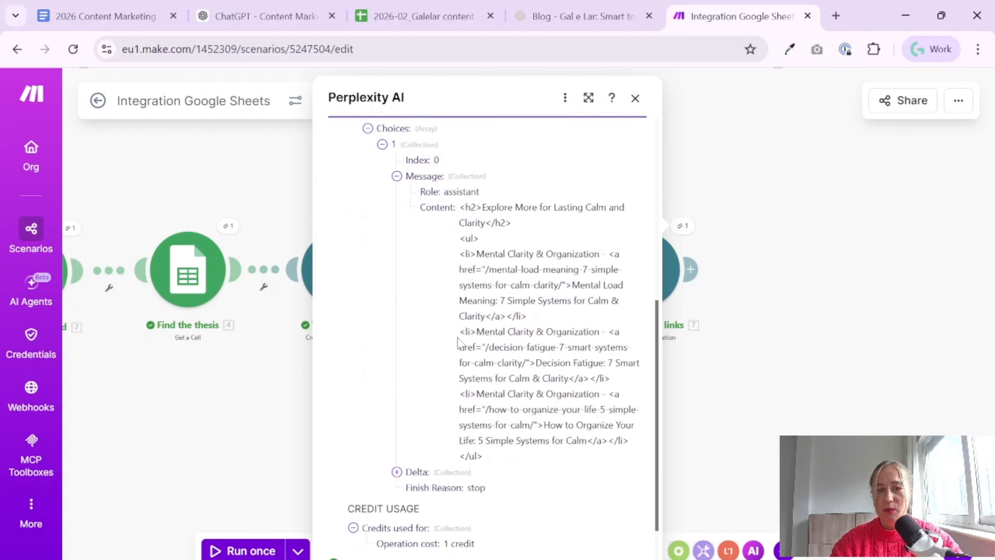
Examine the generated H2 heading and the list of internal links in the message content, and close the output
drag(464, 191, 572, 212)
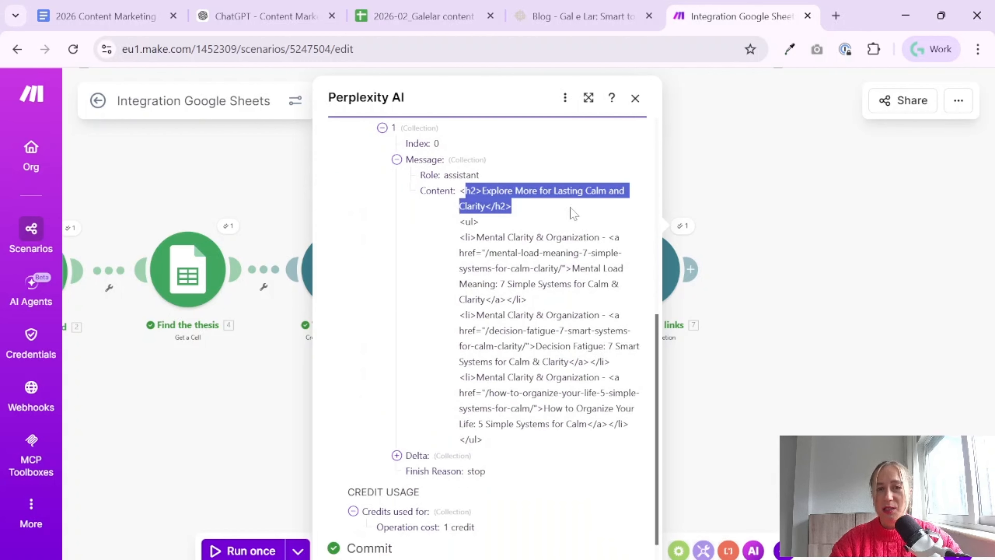
click(543, 204)
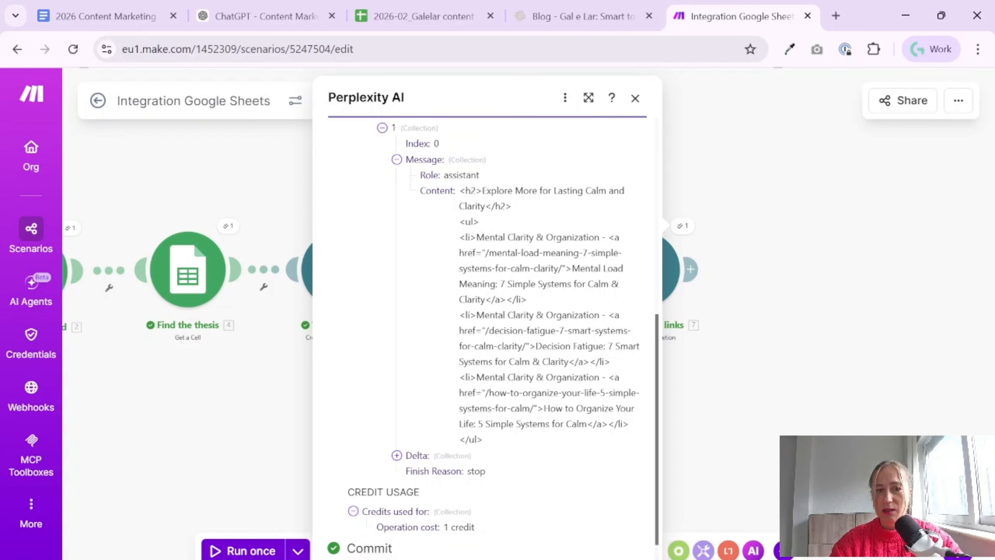
drag(477, 238, 597, 442)
click(597, 442)
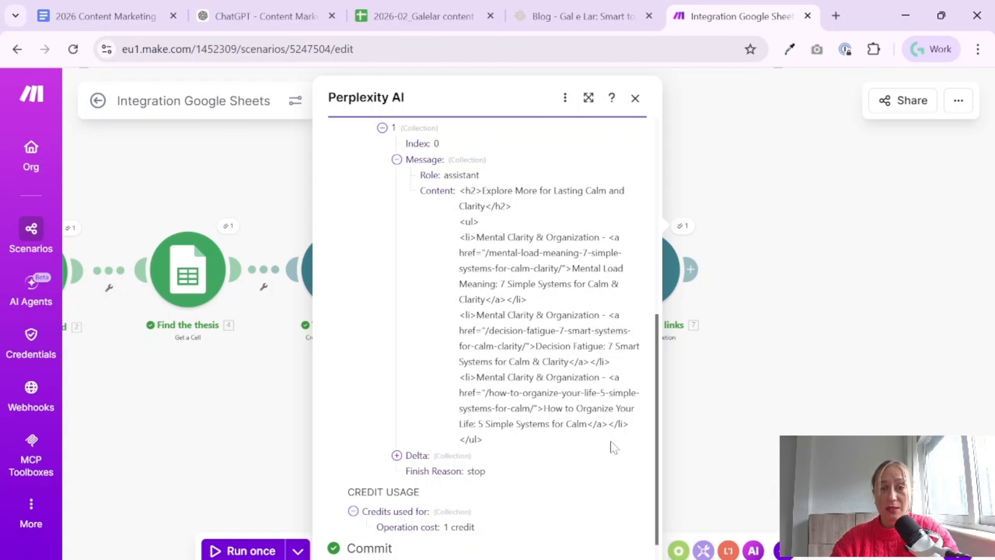
click(787, 312)
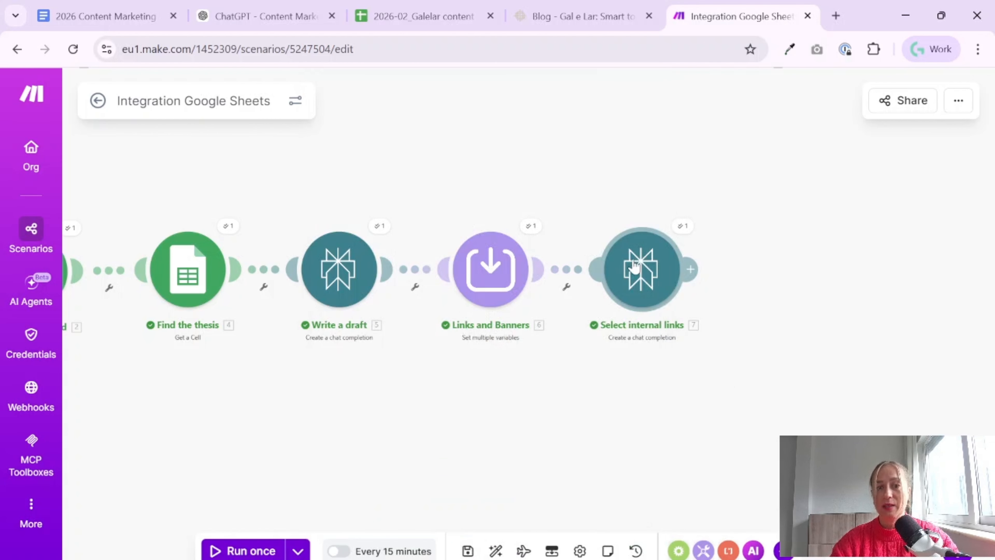
drag(520, 402, 644, 378)
scroll(644, 378, down, 2)
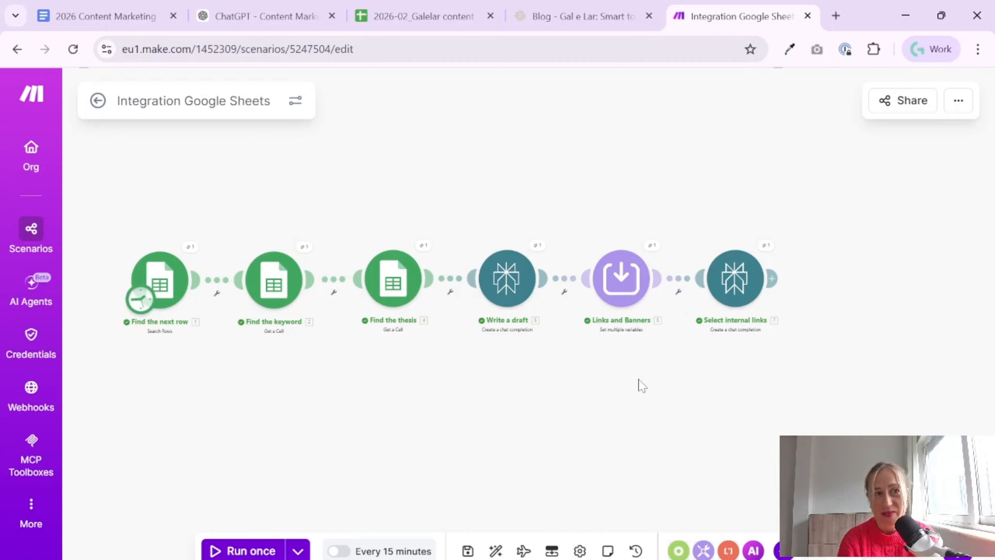
Switch to the 2026 Content Marketing Tutorial document in Google Docs and replace "GPT" with "AI" in the title at its beginning
click(135, 18)
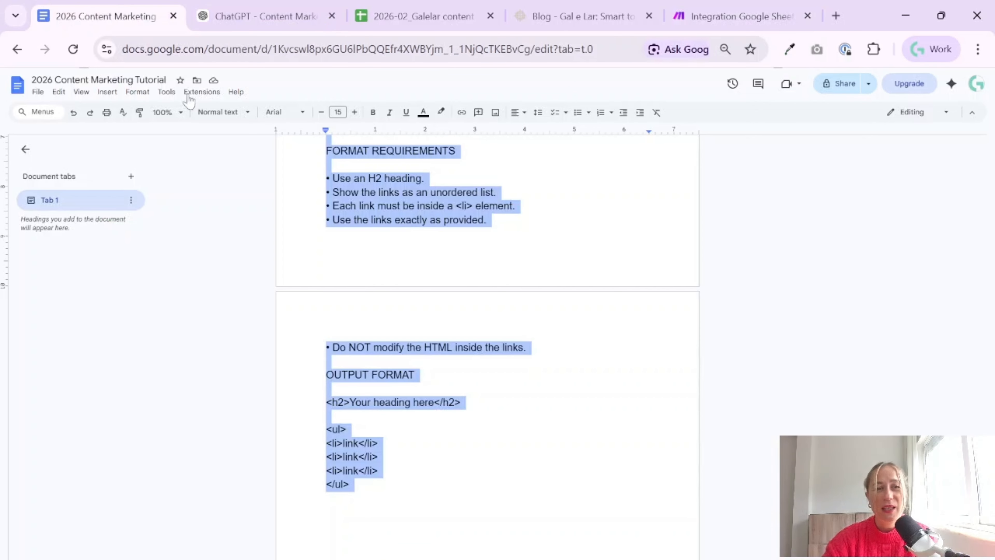
scroll(486, 330, up, 6)
click(486, 329)
scroll(488, 345, up, 20)
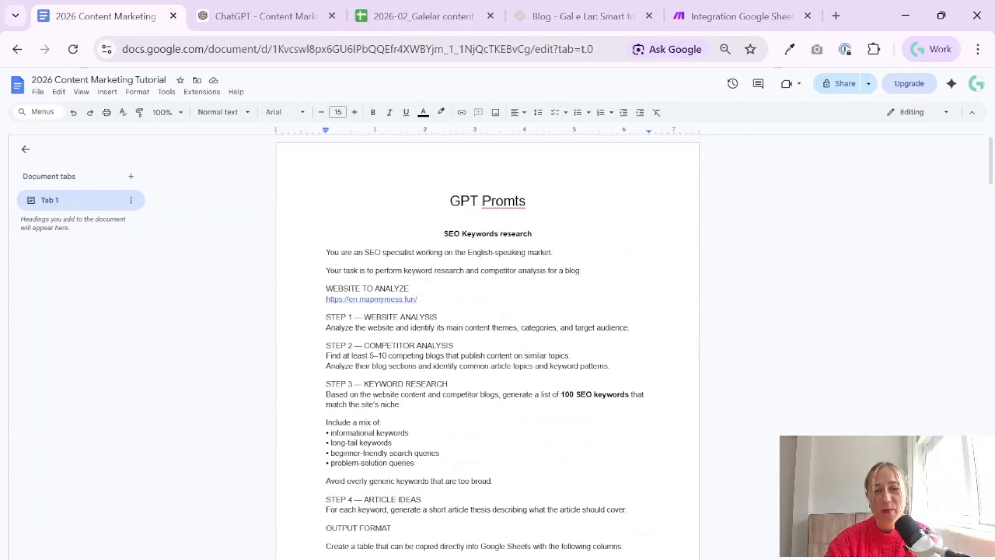
double_click(464, 201)
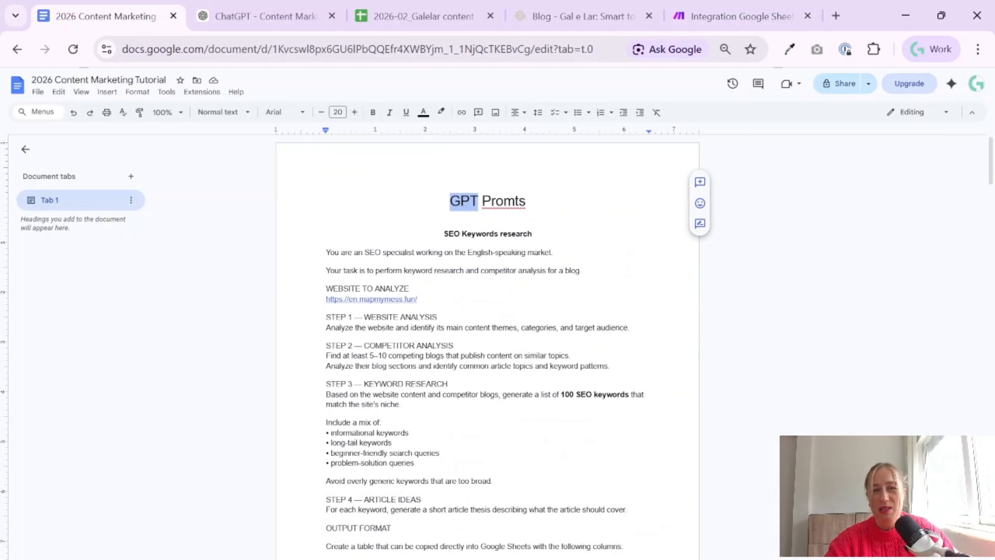
text(AI)
click(402, 404)
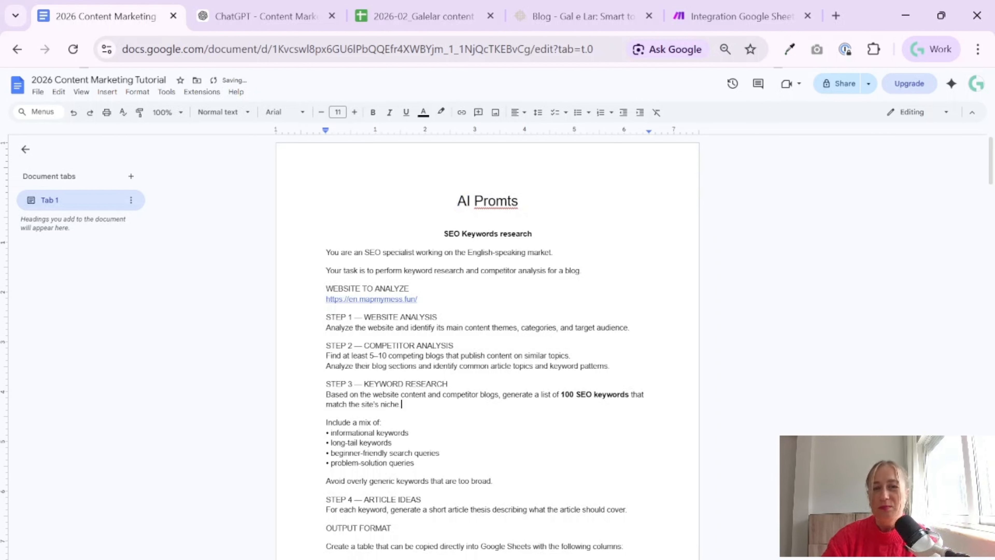
Look through the document's prompts, from keyword research and article writing to the Select internal links prompt
scroll(402, 404, down, 20)
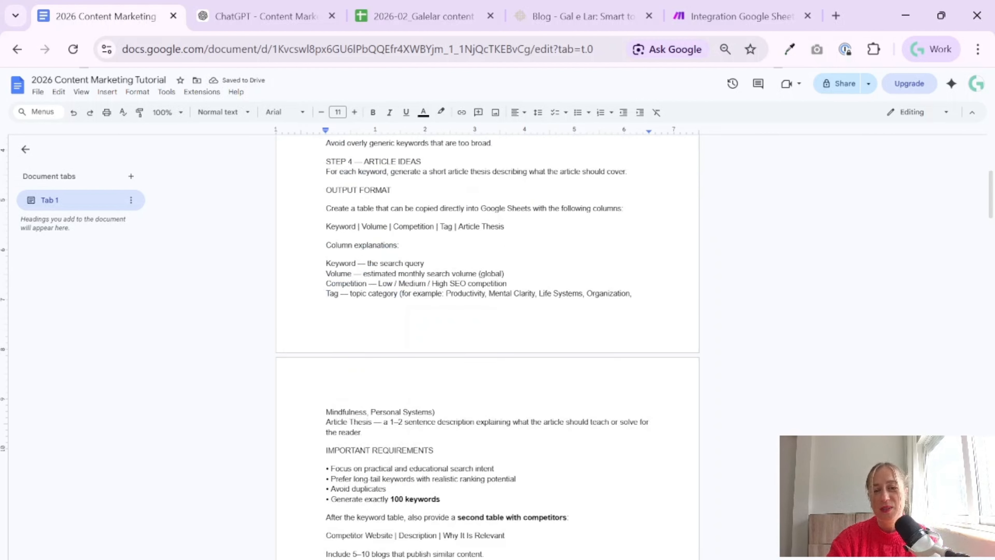
scroll(487, 341, down, 15)
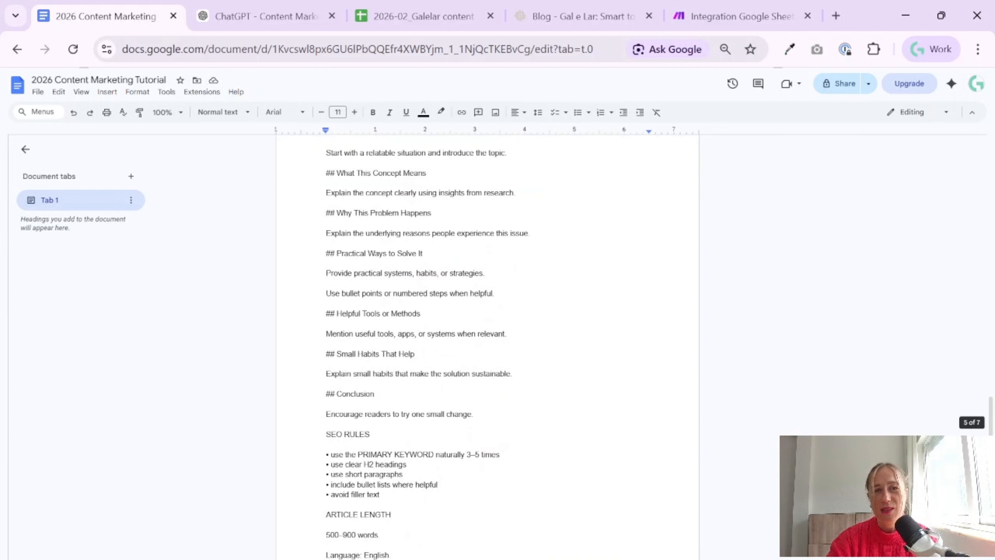
scroll(487, 341, down, 15)
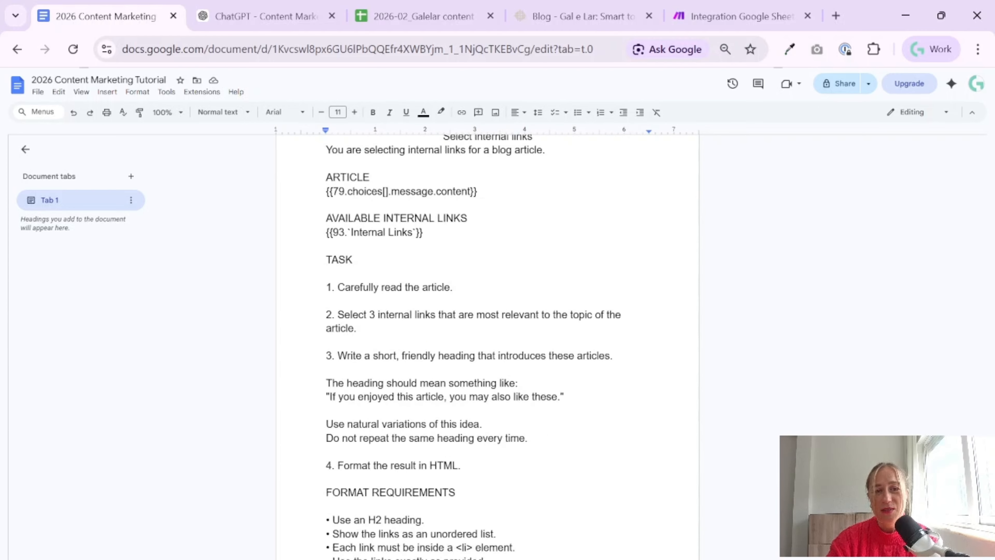
scroll(488, 341, up, 20)
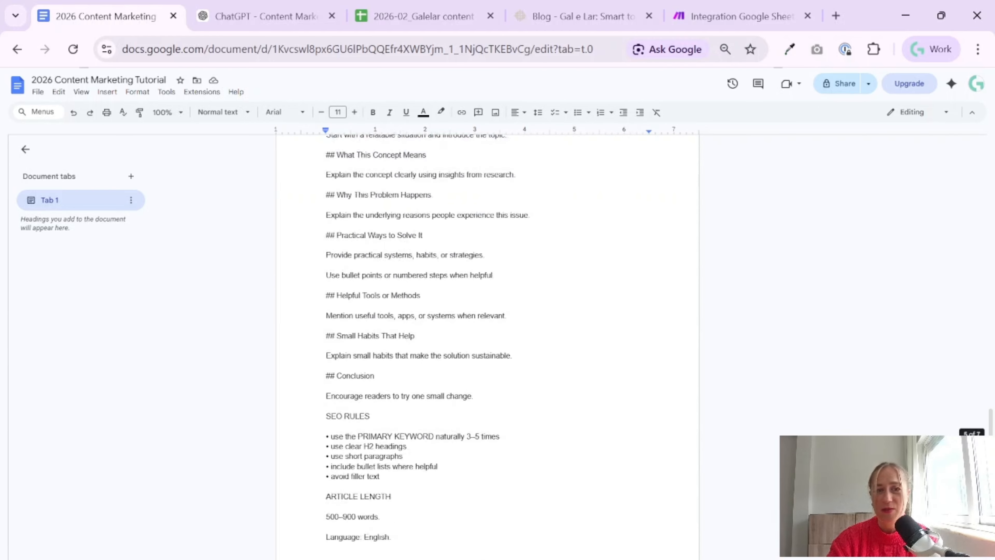